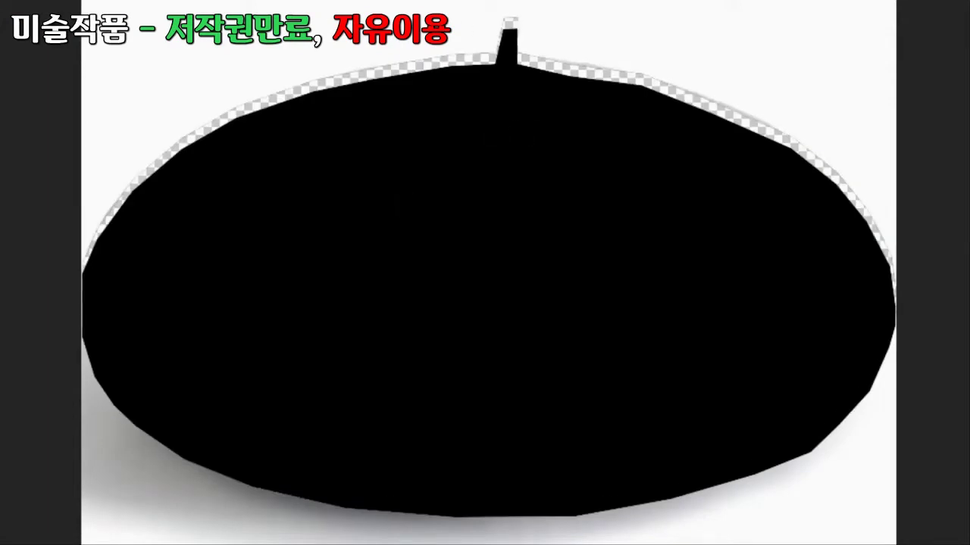
- Cut the black beret shape from its image and place it above the man in yellow in the figures document
key("ctrl+t")
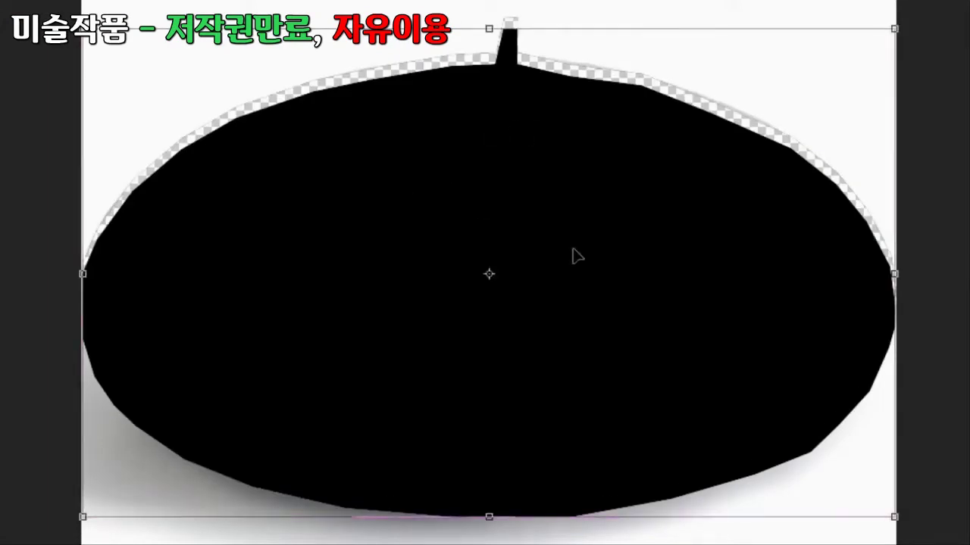
key("Return")
key("ctrl+a")
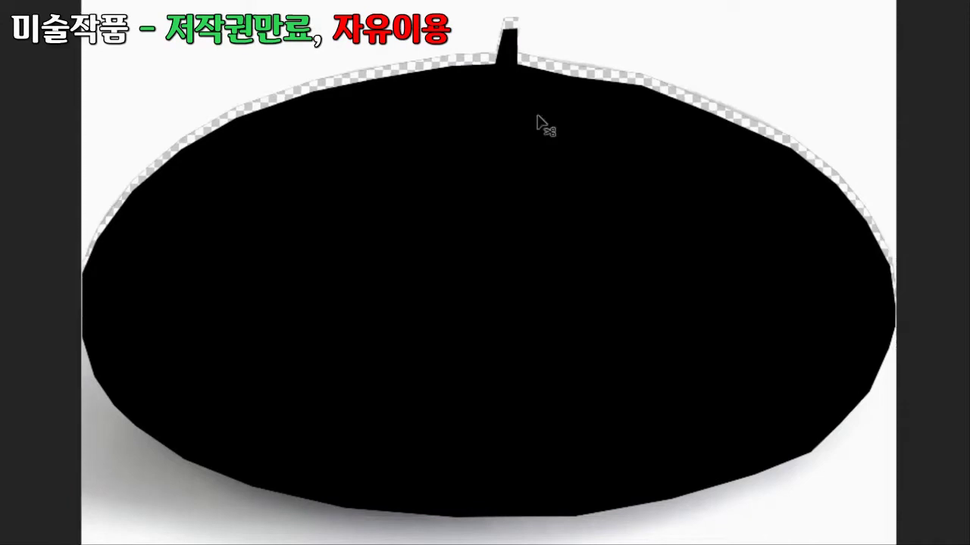
key("ctrl+x")
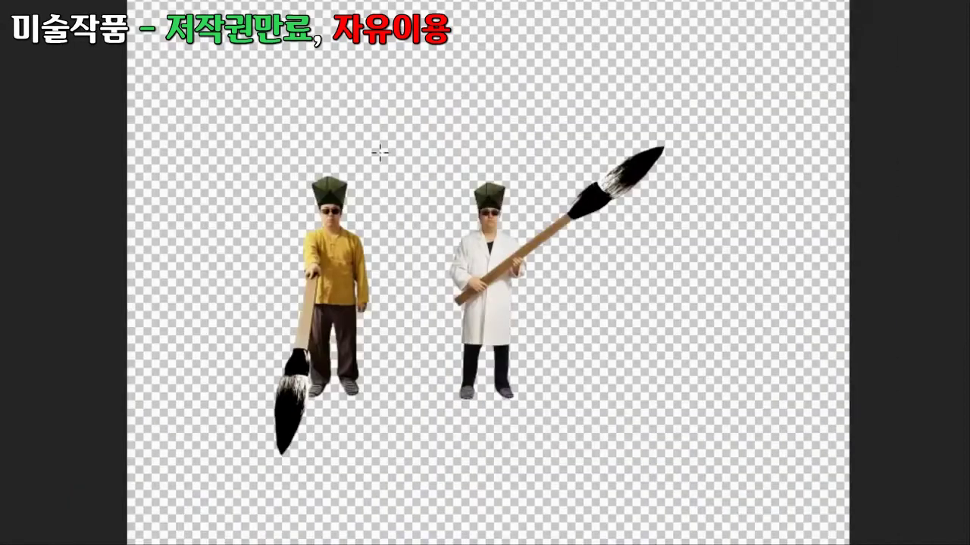
left_click_drag(546, 280, 394, 144)
- Hide the green hat of the man in yellow and scale the black beret down onto his head
key("z")
left_click(395, 281)
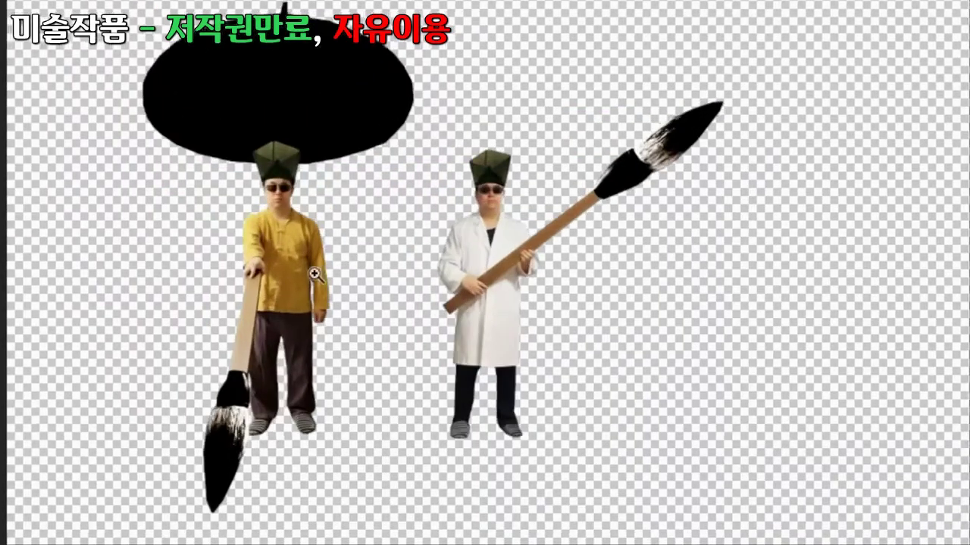
left_click(314, 275)
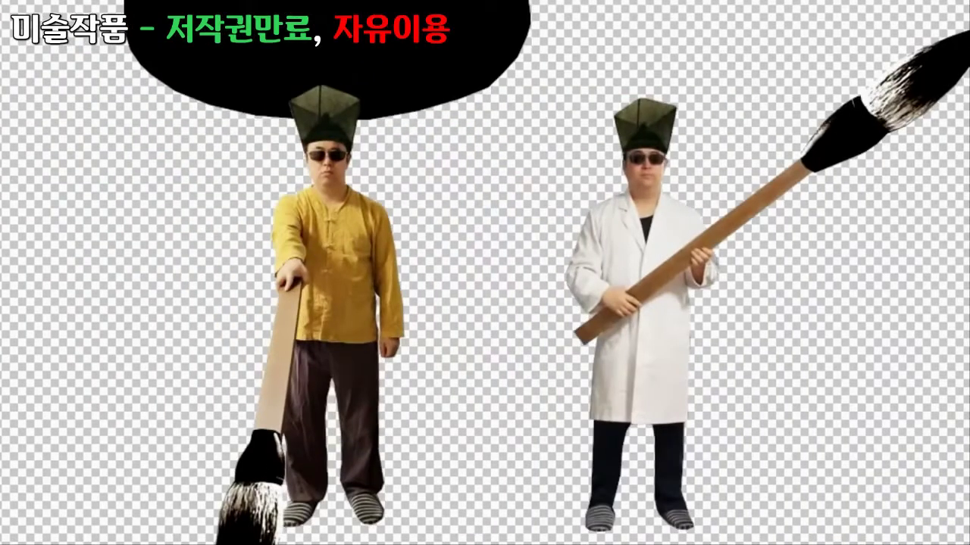
key("v")
left_click(642, 133)
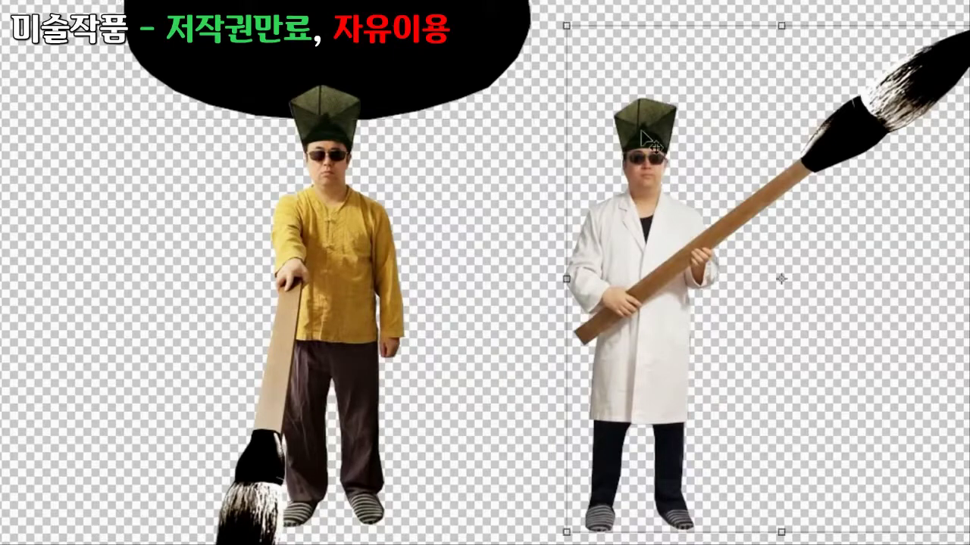
left_click(333, 124)
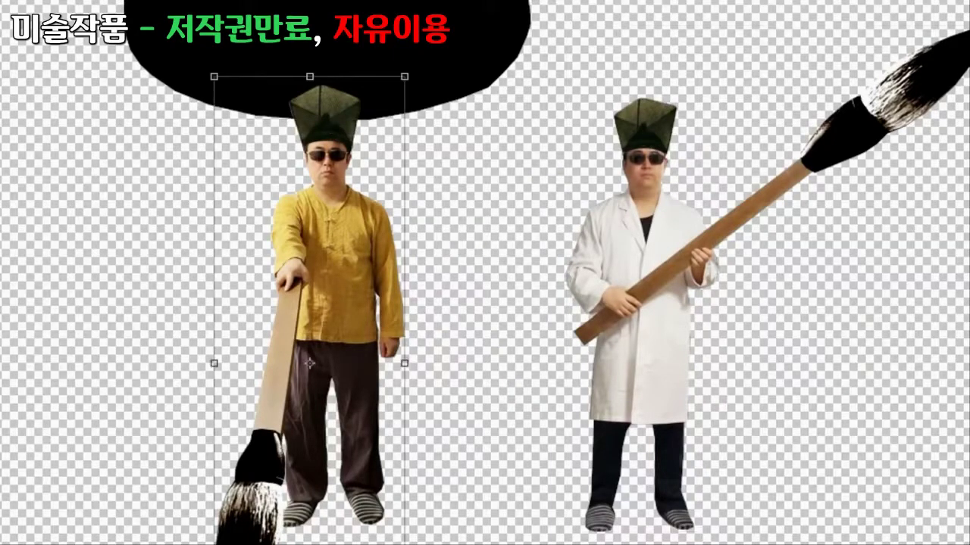
key("F7")
left_click(859, 20)
left_click(345, 75)
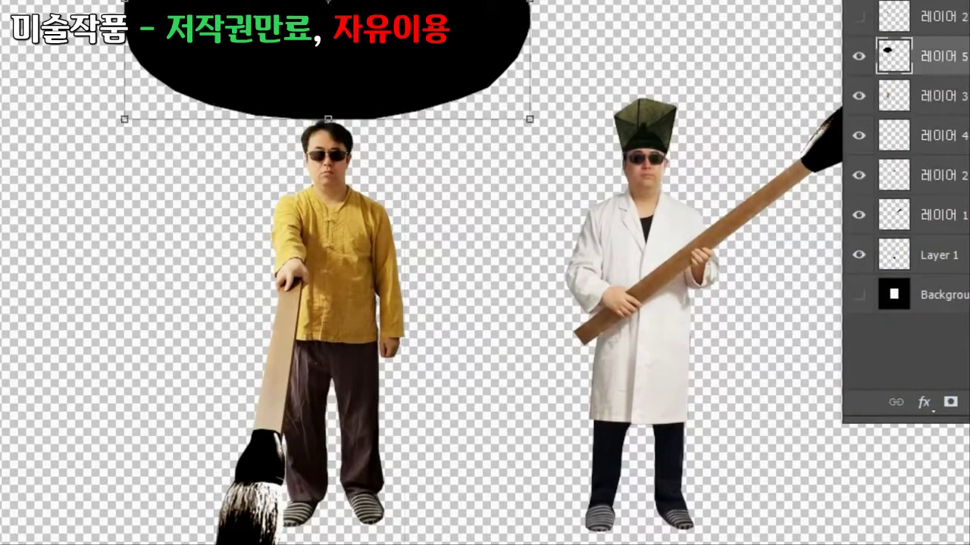
left_click_drag(530, 2, 368, 131)
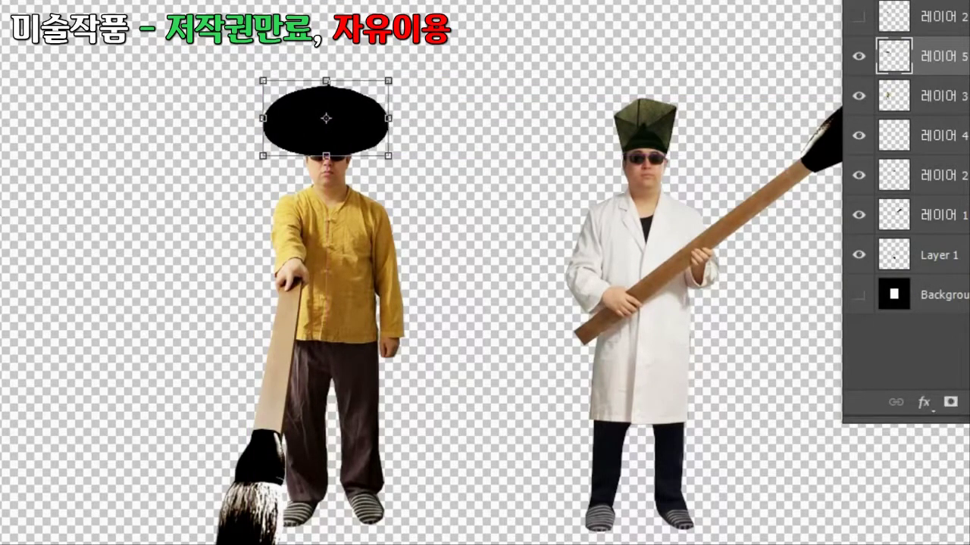
- Outline a thicker, taller stem on top of the beret with the Polygonal Lasso and fill it with black
key("z")
left_click(371, 147)
left_click(355, 130)
left_click(351, 123)
left_click(349, 119)
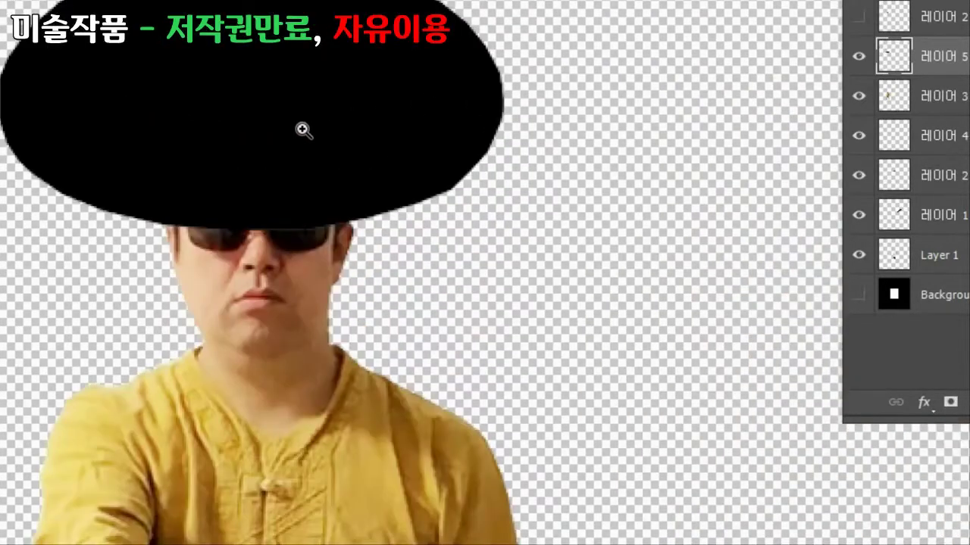
scroll(303, 131, "up", 6)
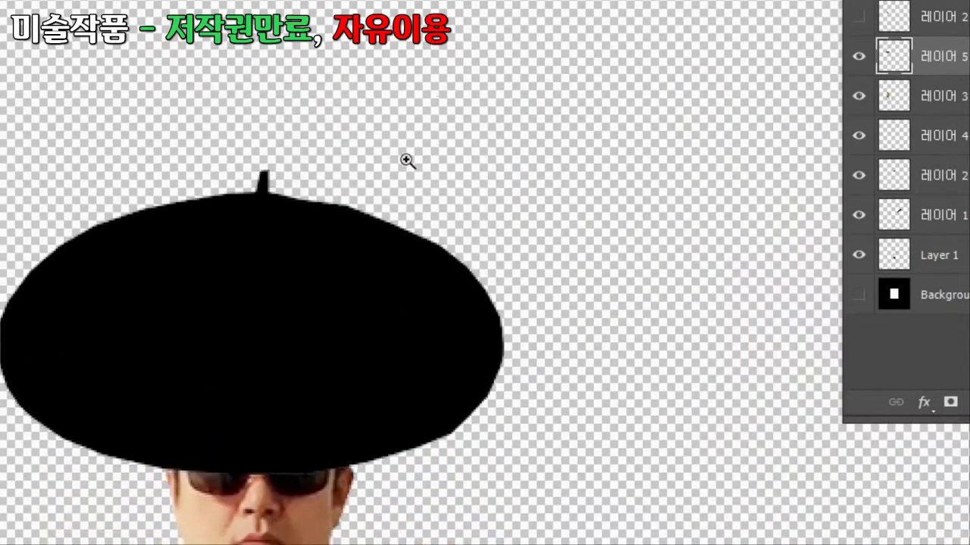
scroll(407, 160, "up", 1)
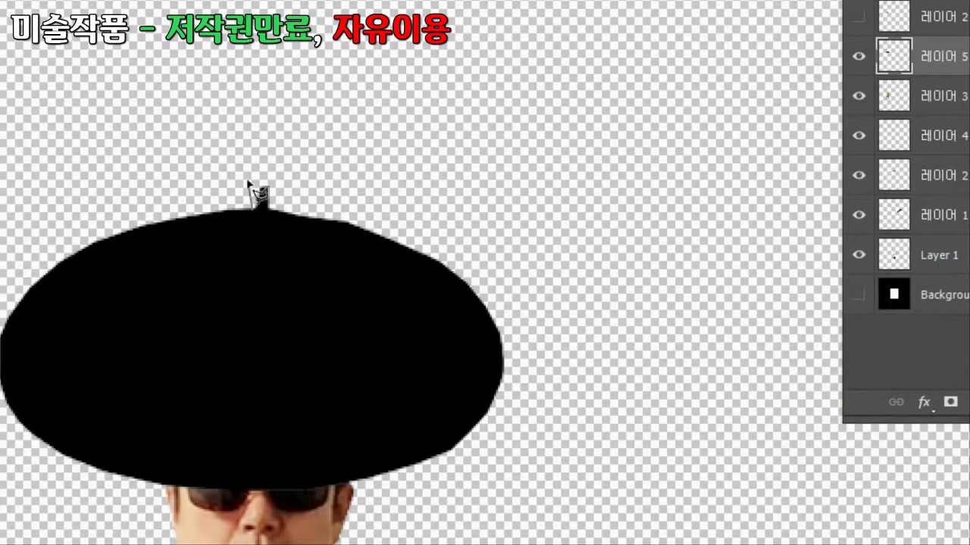
left_click(284, 215)
key("alt+BackSpace")
left_click(249, 160)
key("Return")
left_click(471, 101)
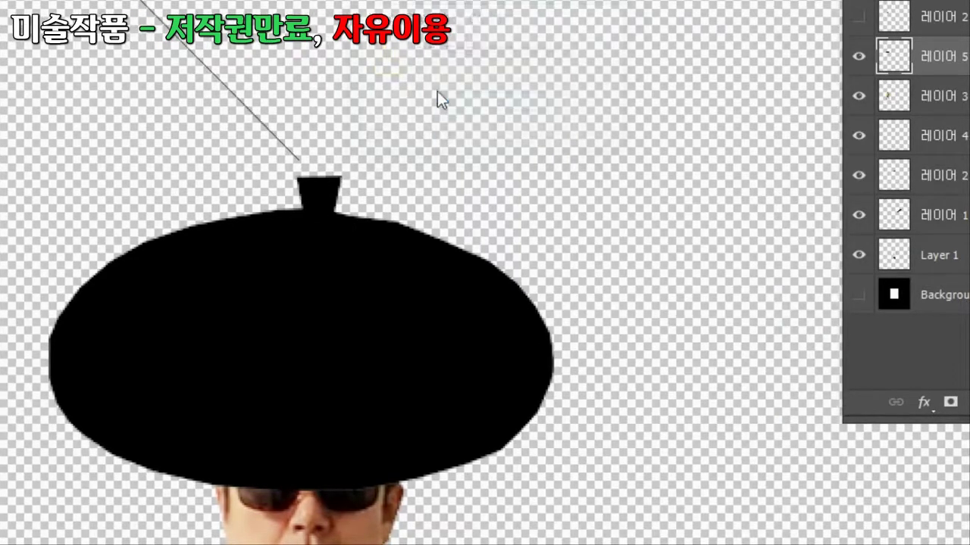
- Free Transform the beret to shrink and flatten it, positioning it on the hair of the man in yellow
key("ctrl+t")
left_click_drag(554, 177, 239, 371)
left_click_drag(189, 434, 413, 370)
left_click_drag(304, 310, 300, 327)
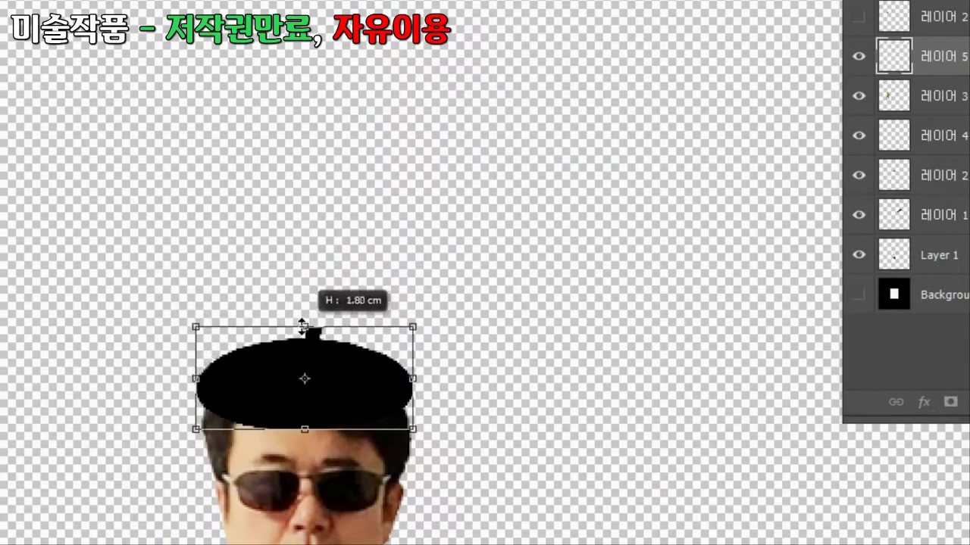
left_click_drag(352, 385, 359, 406)
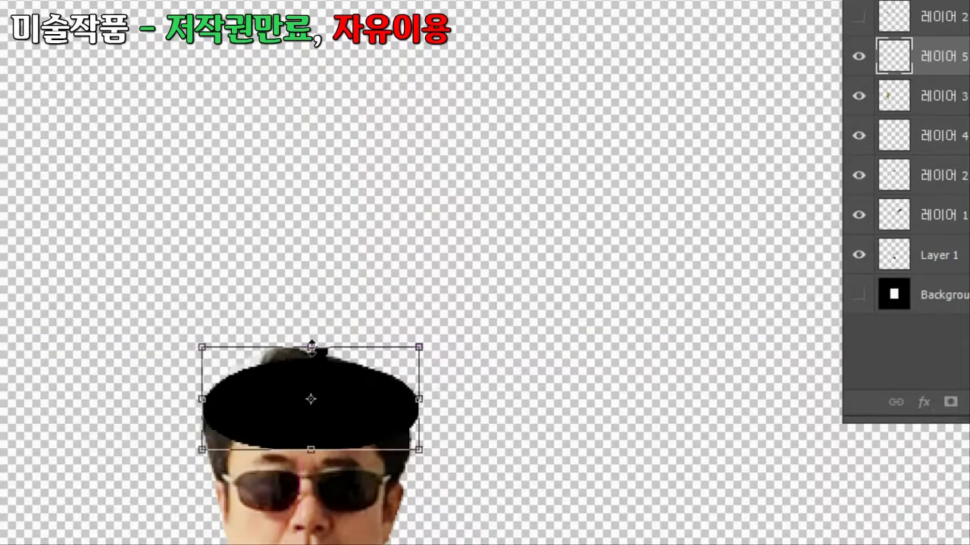
left_click_drag(311, 347, 312, 333)
mouse_move(346, 396)
left_mouse_down()
mouse_move(338, 376)
mouse_move(349, 390)
left_mouse_up()
- Distort the beret's upper corners so that its stem side slants and slopes over the head
left_click_drag(421, 327, 438, 328)
left_click_drag(203, 325, 226, 331)
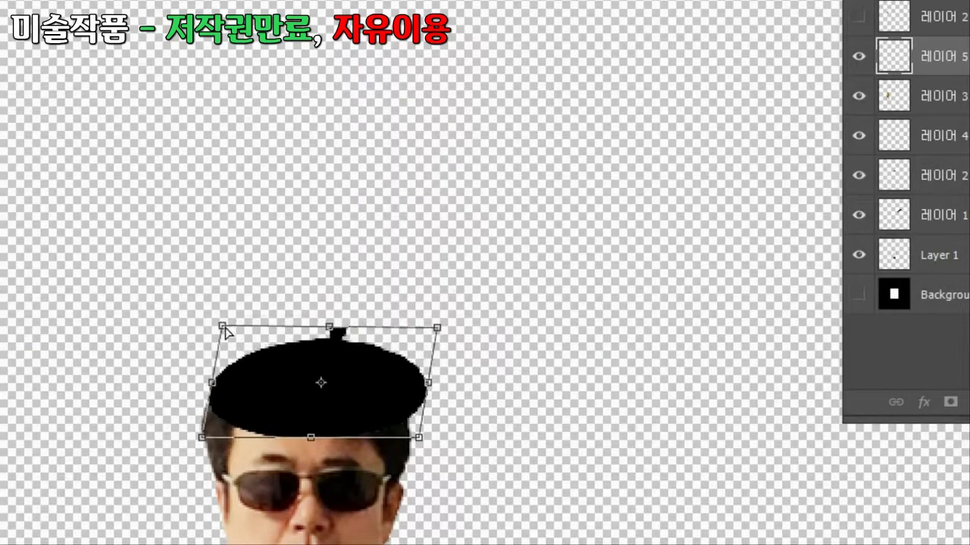
left_click_drag(438, 330, 432, 349)
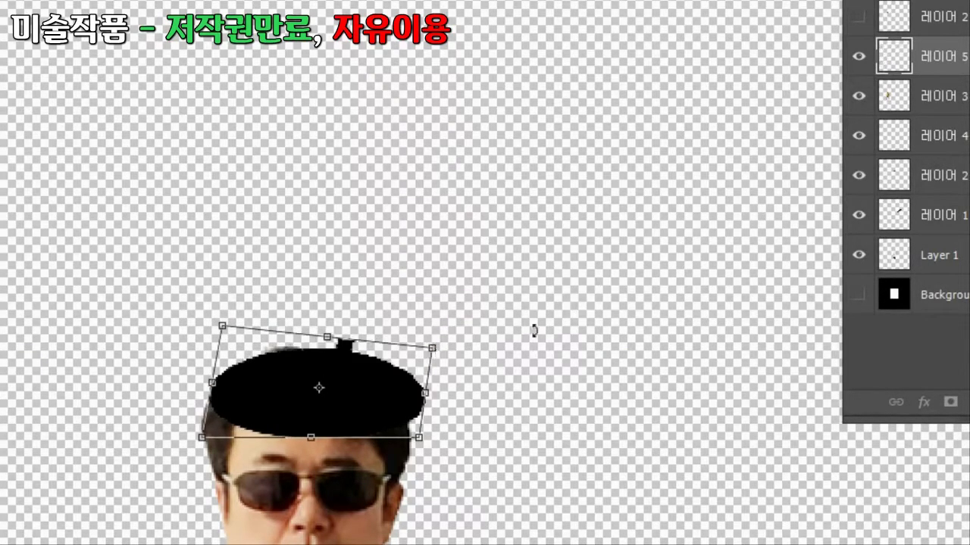
key("Escape")
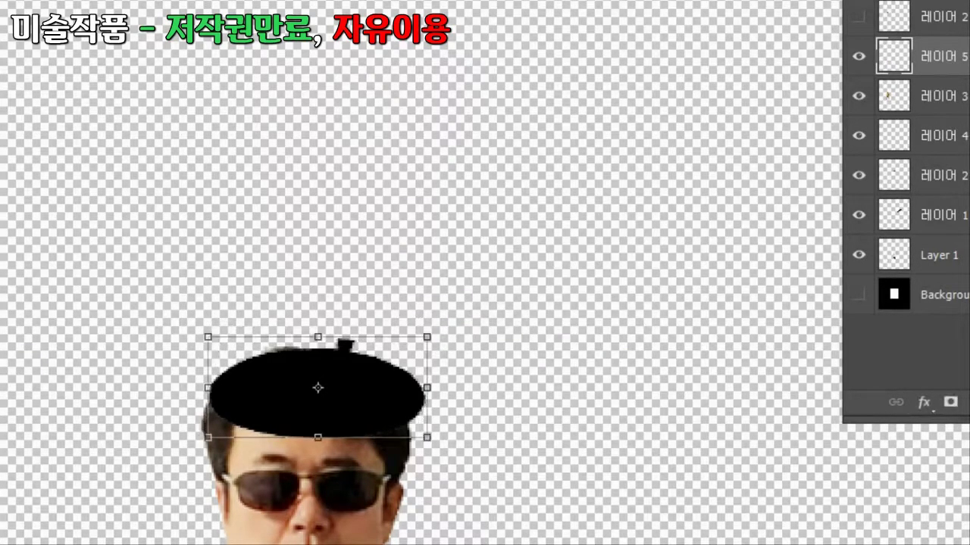
- Enlarge the beret slightly from its upper corner and nudge it so it covers the crown of the head
key("m")
key("ctrl+t")
left_click_drag(208, 338, 194, 331)
left_click_drag(403, 407, 402, 405)
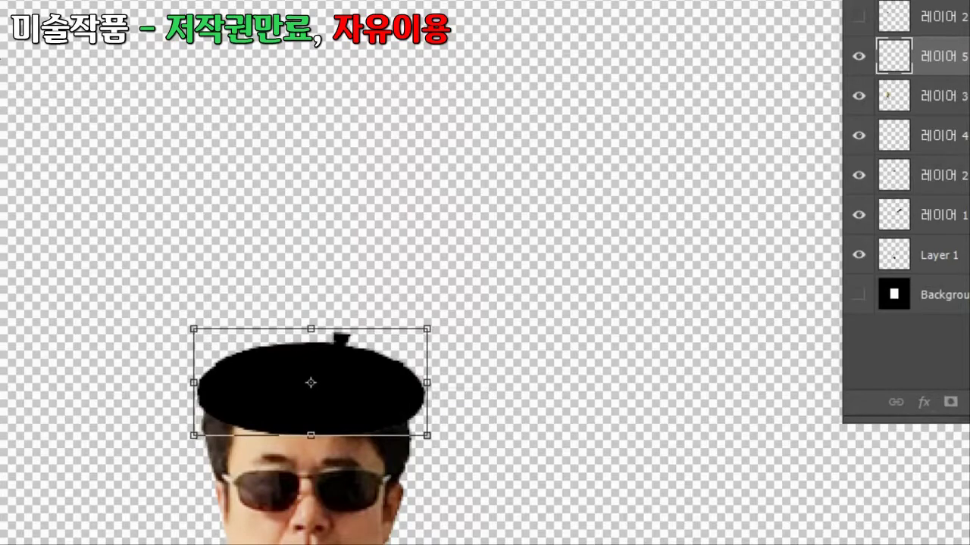
key("Return")
- Check which layers hold the man in yellow and his accessories, and hide the ink brush tip on his staff
left_click(186, 225, "alt")
left_click(242, 481, "alt")
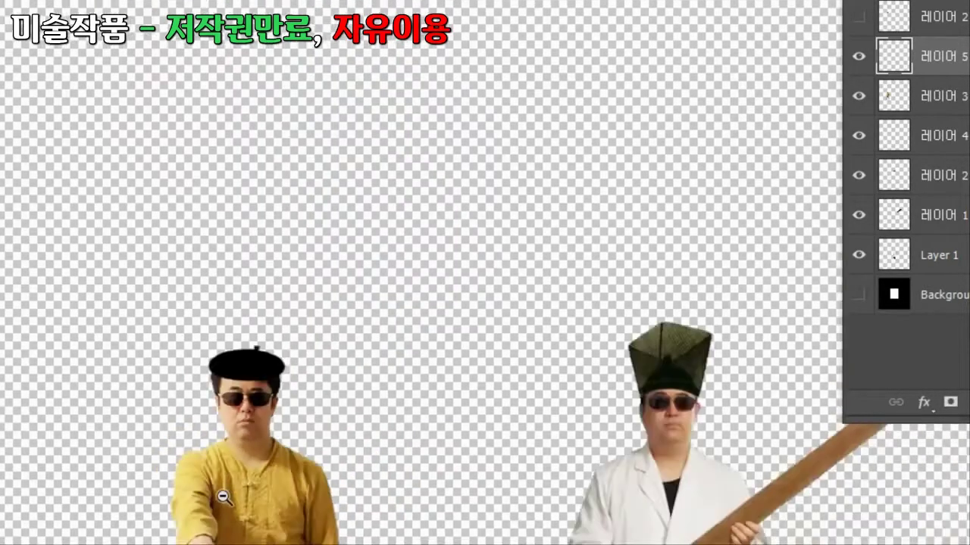
left_click(223, 496, "alt")
left_click_drag(265, 347, 318, 227)
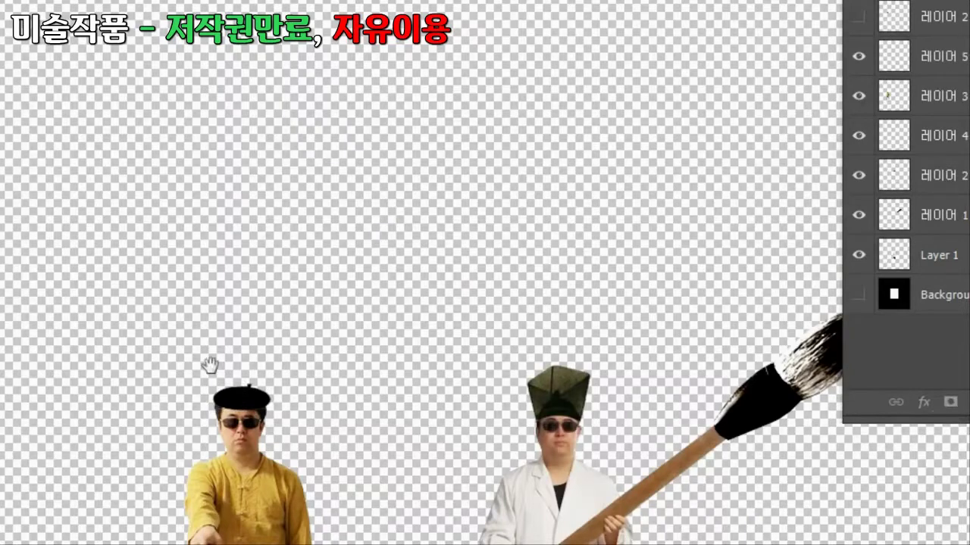
left_click_drag(209, 366, 457, 96)
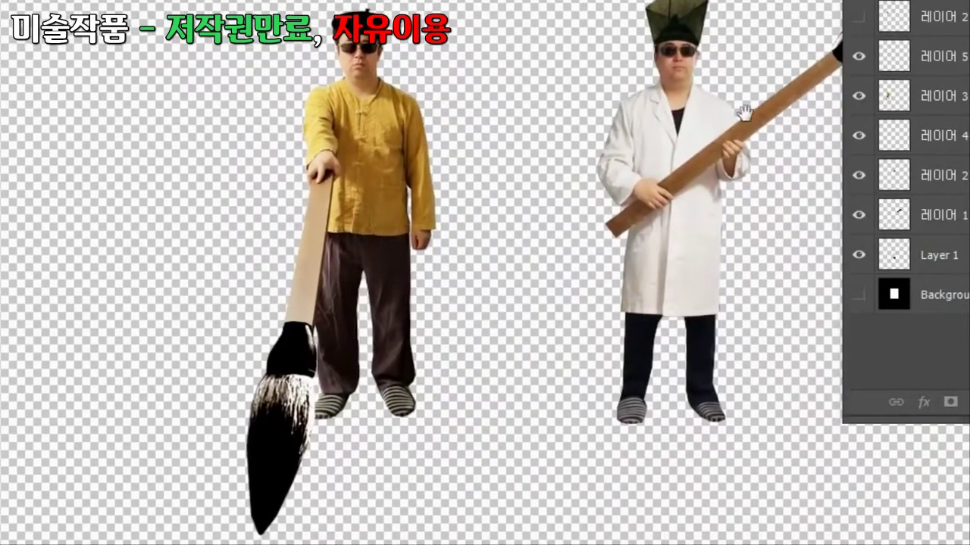
left_click(856, 97)
left_click(856, 99)
left_click(859, 178)
left_click(858, 178)
left_click(859, 1)
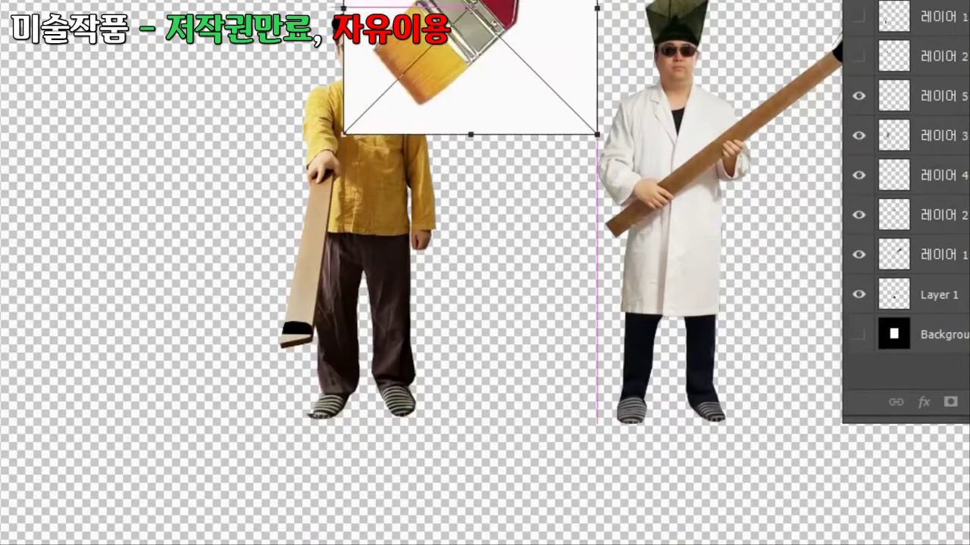
- Place the red-handled paintbrush picture over the figures and select its white background with the Magic Wand
left_click_drag(470, 17, 470, 1)
key("Return")
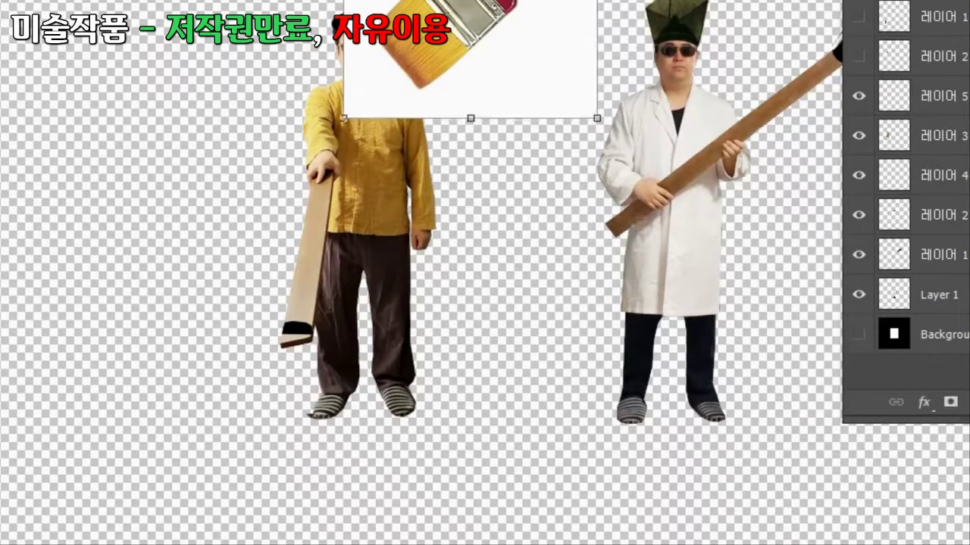
key("w")
left_click(539, 76)
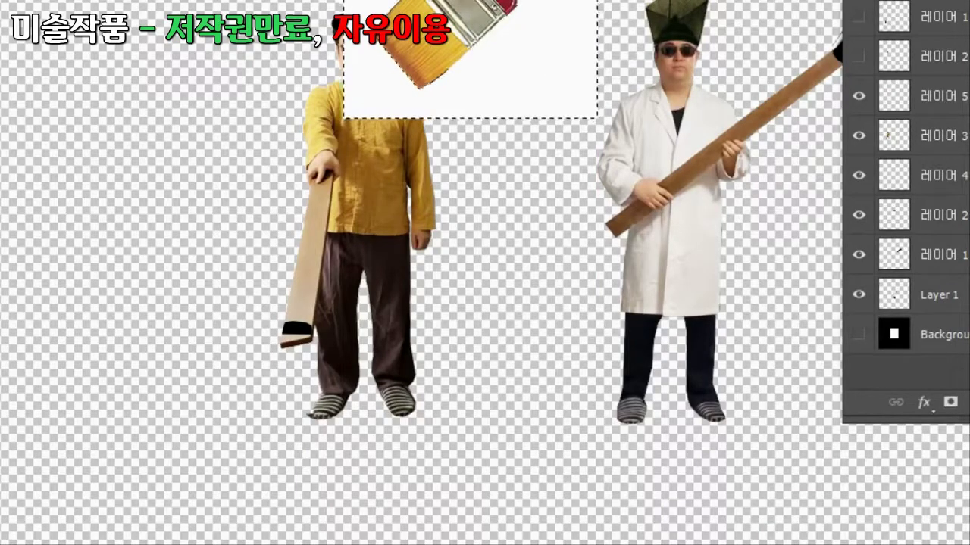
- Rasterize the paintbrush layer, delete its selected white background and deselect
key("Delete")
left_click(546, 102)
right_click(890, 22)
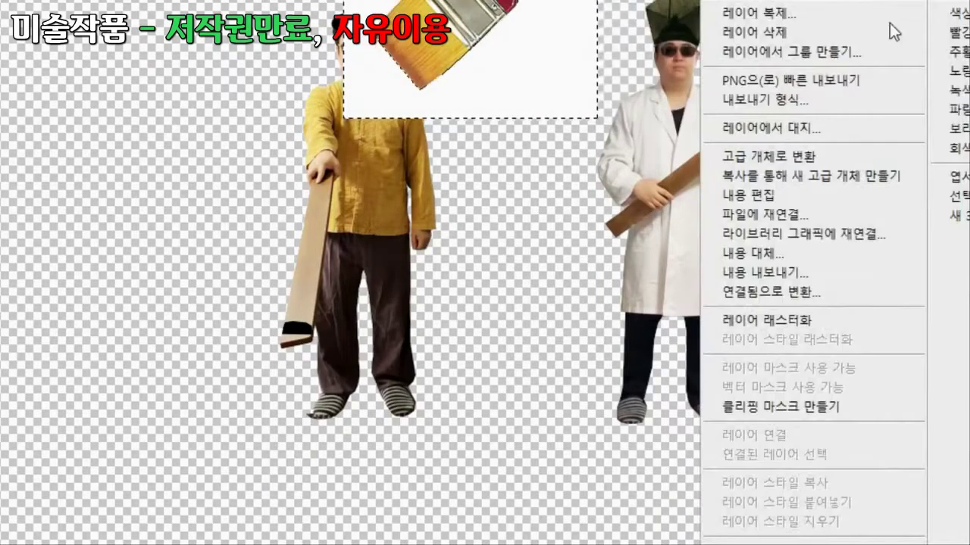
left_click(826, 319)
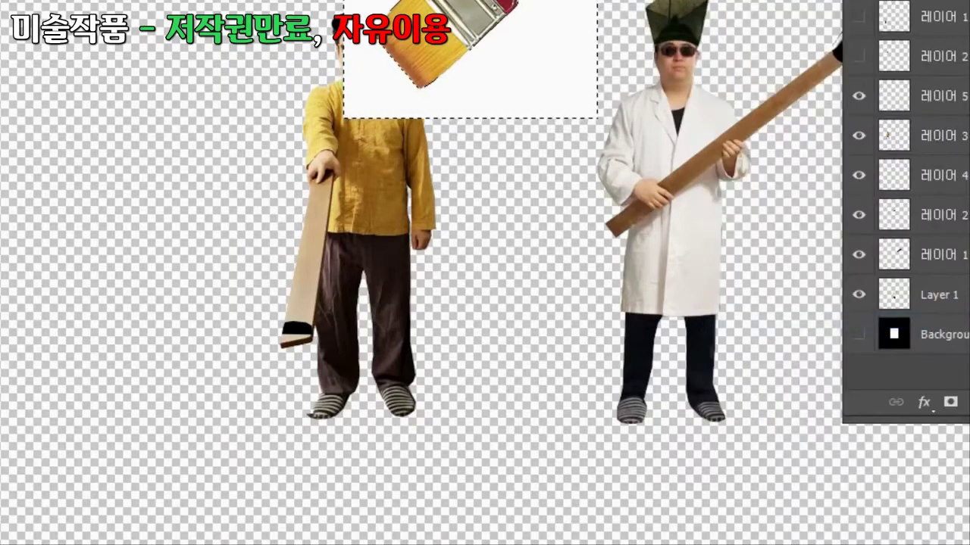
key("Delete")
key("ctrl+d")
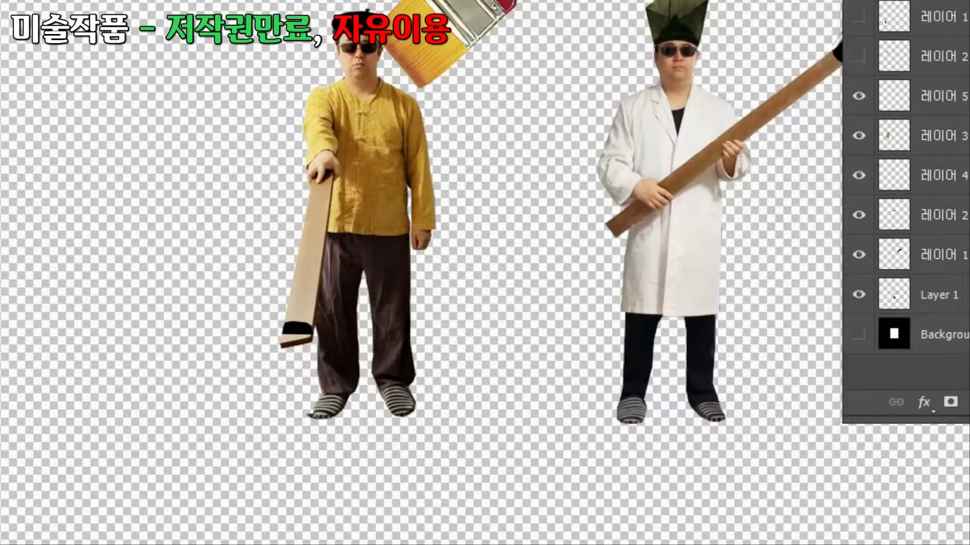
- Outline the paintbrush with the Polygonal Lasso and separate it onto its own layer
scroll(485, 272, "up", 5)
left_click(109, 203)
left_click(318, 331)
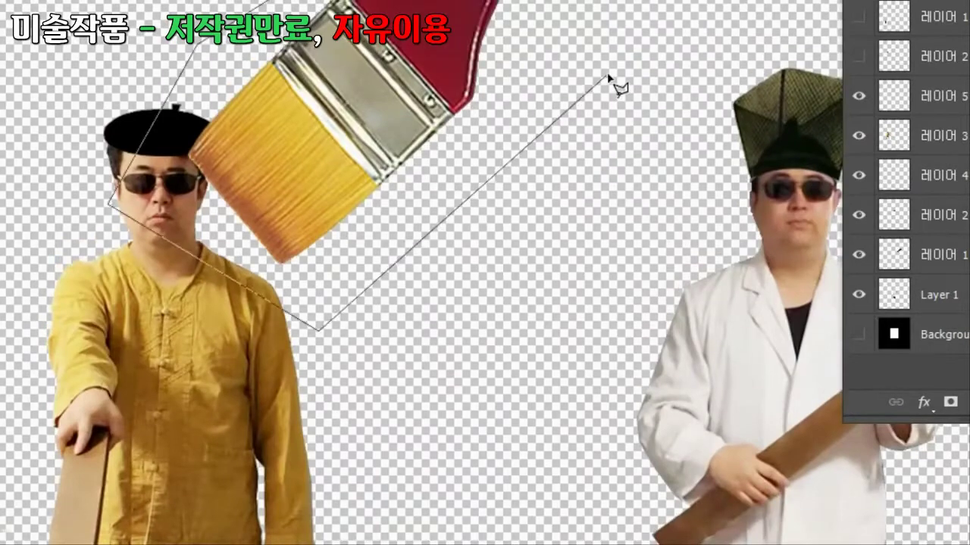
double_click(608, 74)
double_click(607, 76)
key("Delete")
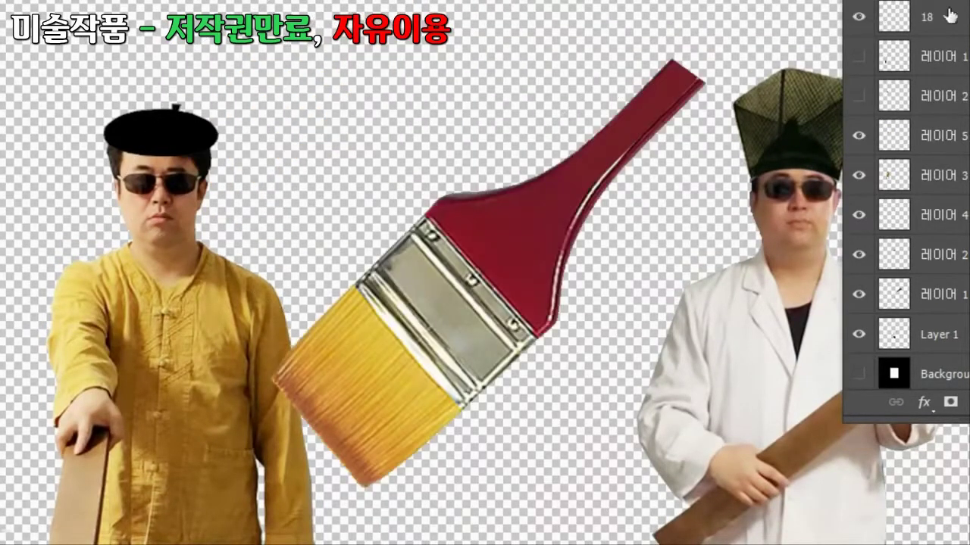
- Move the paintbrush to the lower end of the yellow-shirted man's staff and rotate it to follow the staff's angle
scroll(272, 307, "down", 3)
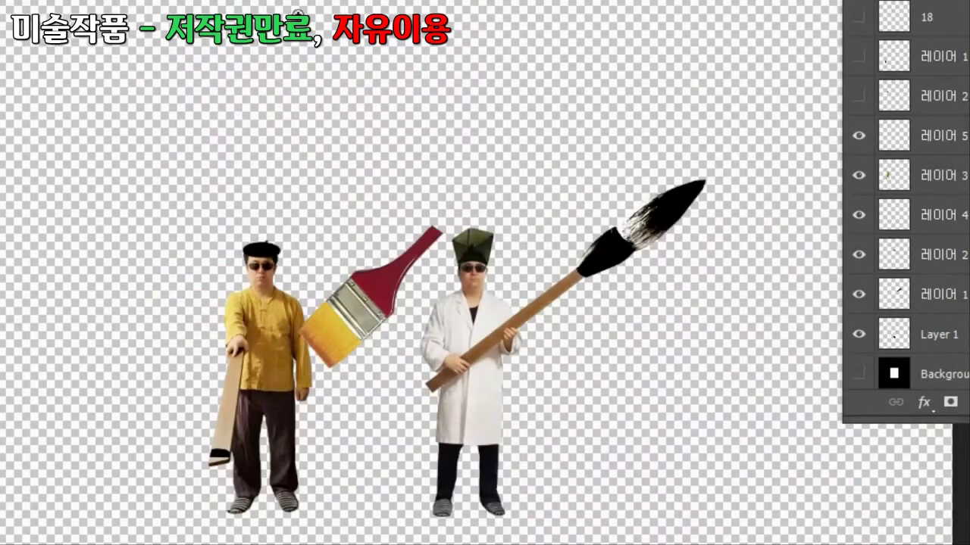
left_click(412, 281)
mouse_move(411, 281)
left_mouse_down()
mouse_move(325, 320)
mouse_move(239, 445)
left_mouse_up()
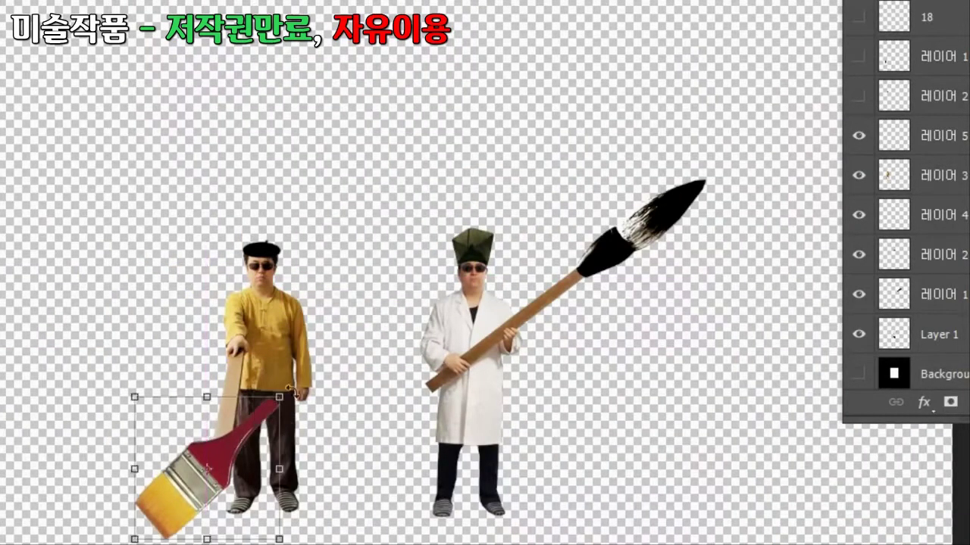
mouse_move(261, 395)
left_mouse_down()
mouse_move(255, 324)
mouse_move(253, 407)
mouse_move(263, 344)
mouse_move(250, 320)
left_mouse_up()
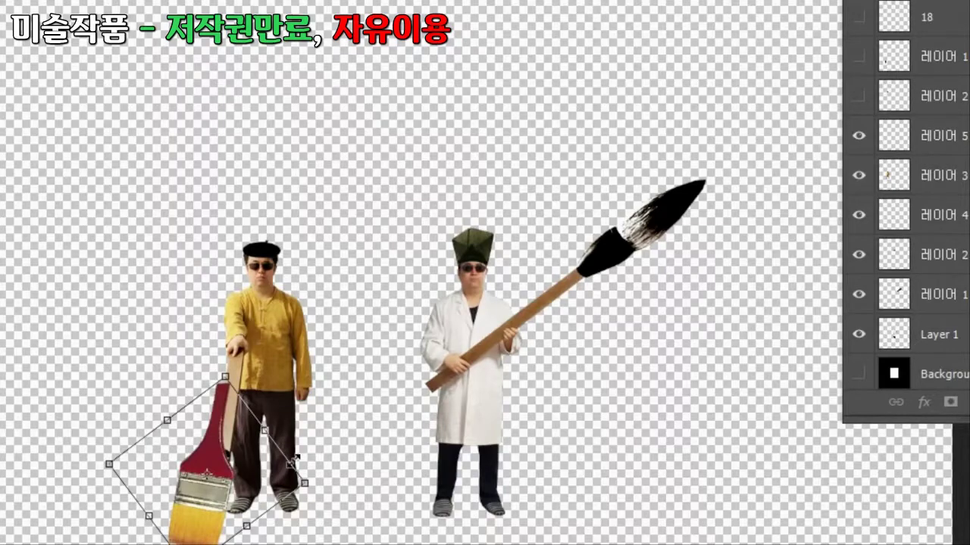
key("ctrl+z")
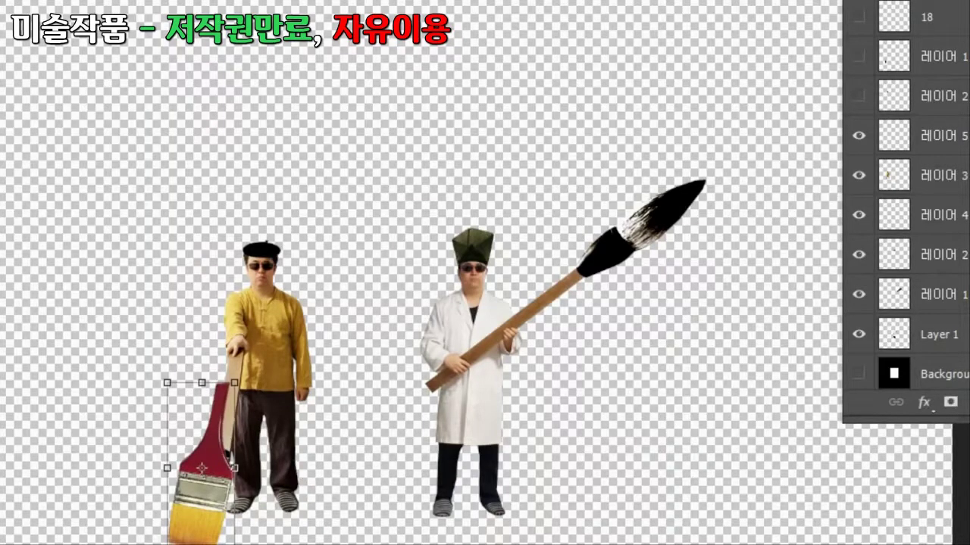
scroll(303, 424, "up", 3)
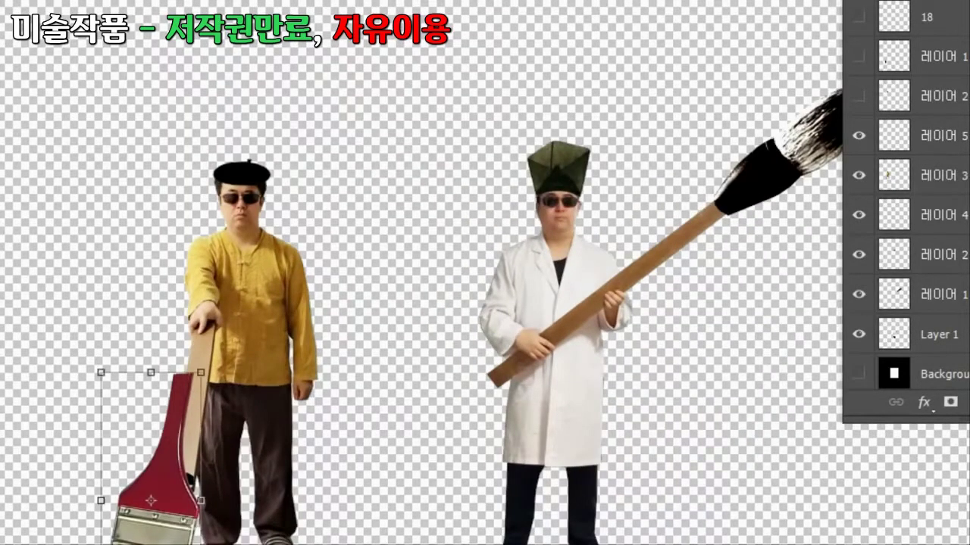
- Move the paintbrush so its red handle lines up with the lower end of the yellow-shirted man's staff
left_click_drag(359, 418, 428, 306)
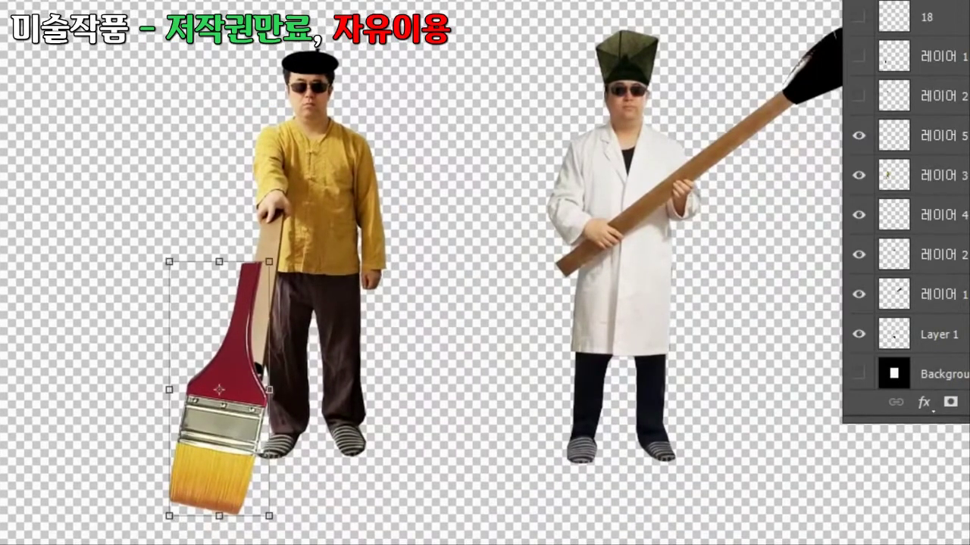
left_click_drag(225, 355, 227, 399)
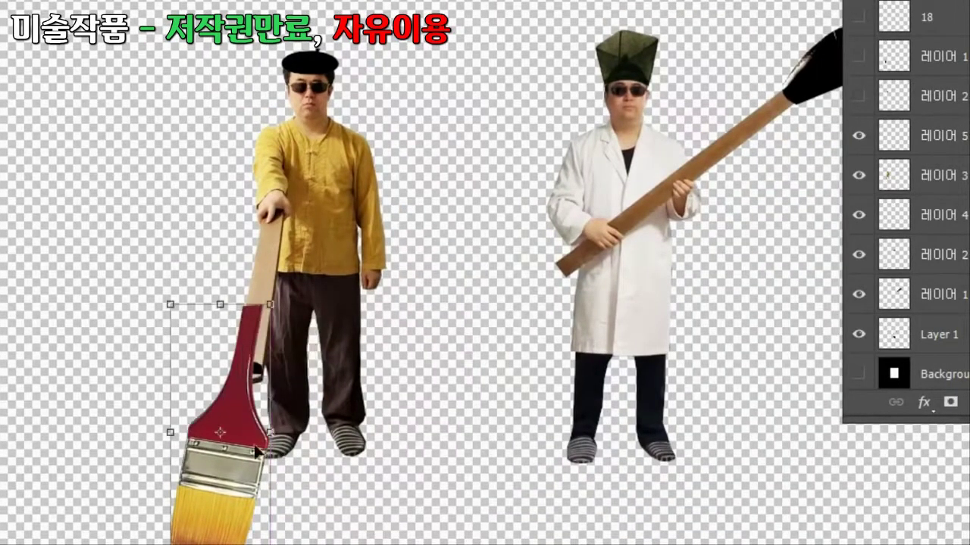
left_click_drag(256, 451, 251, 431)
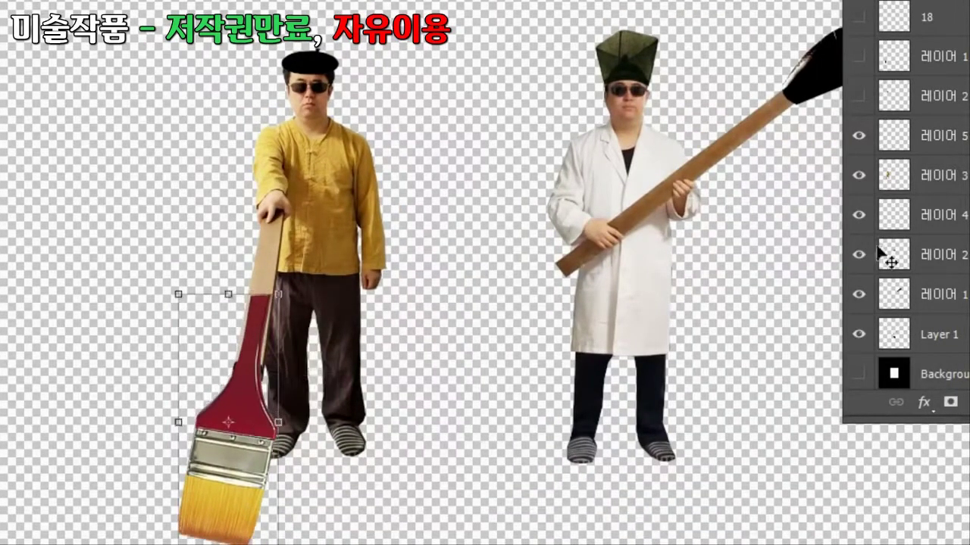
- Hide the paintbrush layer and outline the man's wooden staff from his hand to its lower end with the Polygonal Lasso
left_click(860, 136)
left_click(860, 137)
left_click(2, 152)
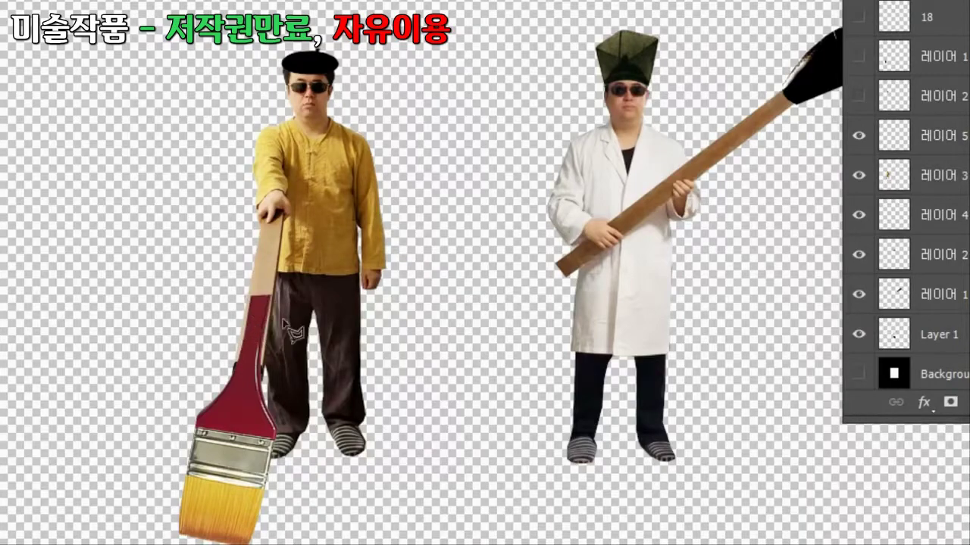
left_click(859, 2)
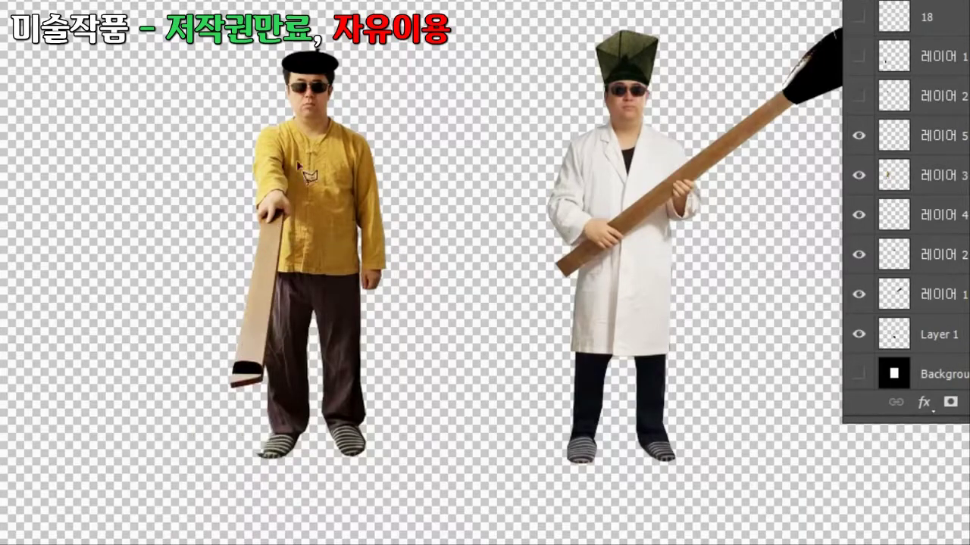
scroll(242, 227, "up", 2)
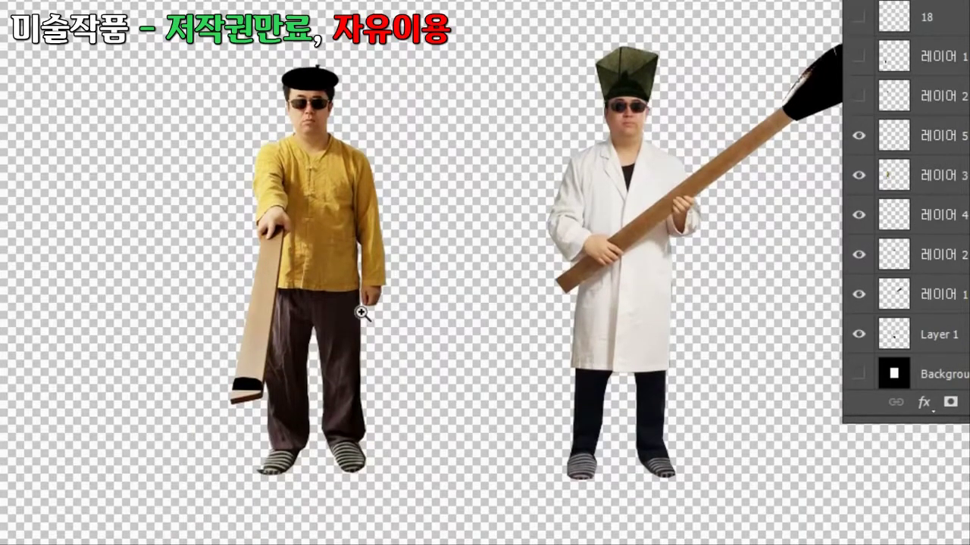
left_click(307, 309)
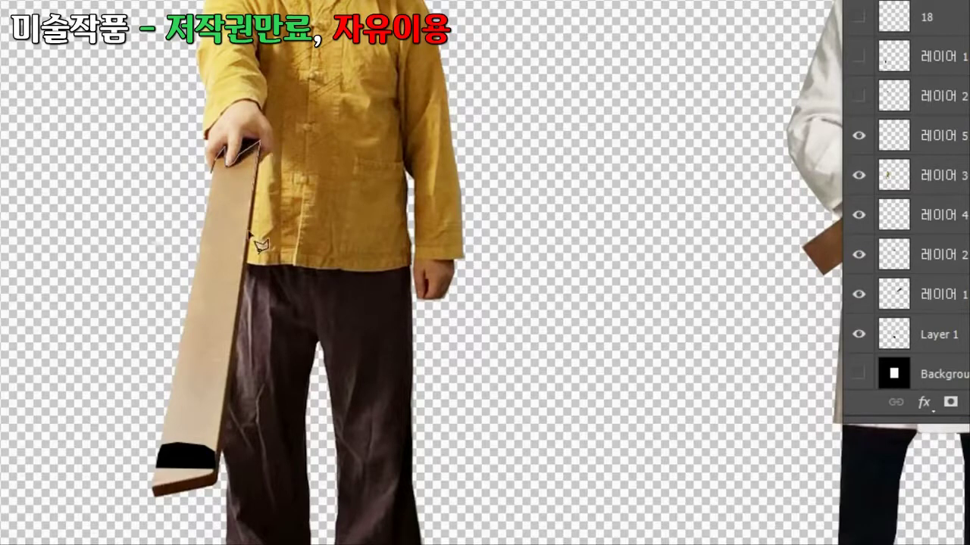
left_click(217, 484)
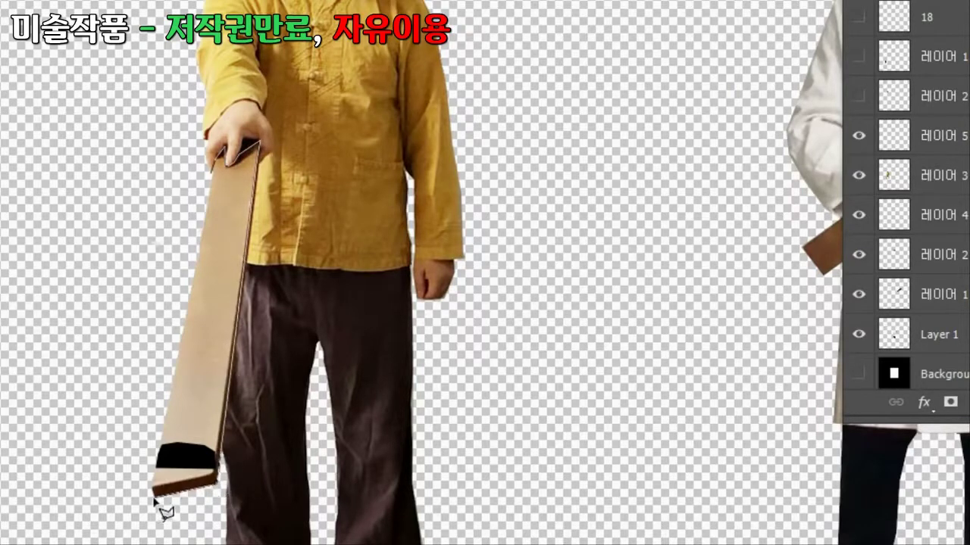
mouse_move(150, 491)
left_mouse_down()
mouse_move(175, 278)
mouse_move(214, 172)
left_mouse_up()
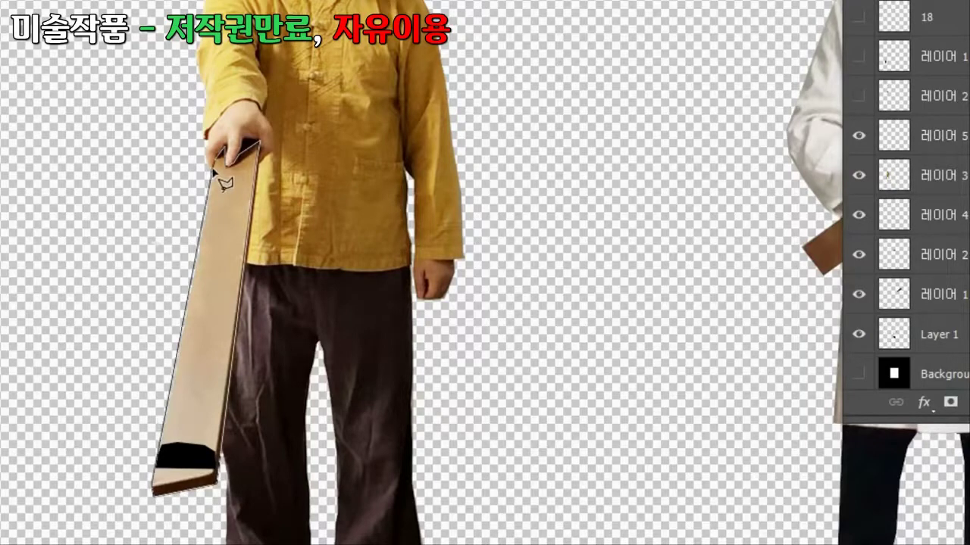
left_click(215, 172)
- Show the paintbrush layer 18 again and fill the selected staff with dark red
key("alt+BackSpace")
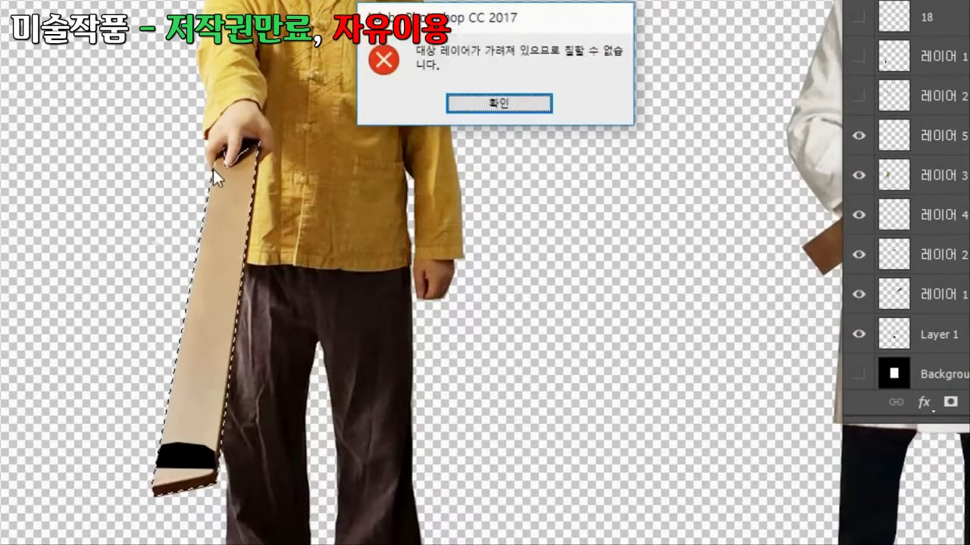
key("Return")
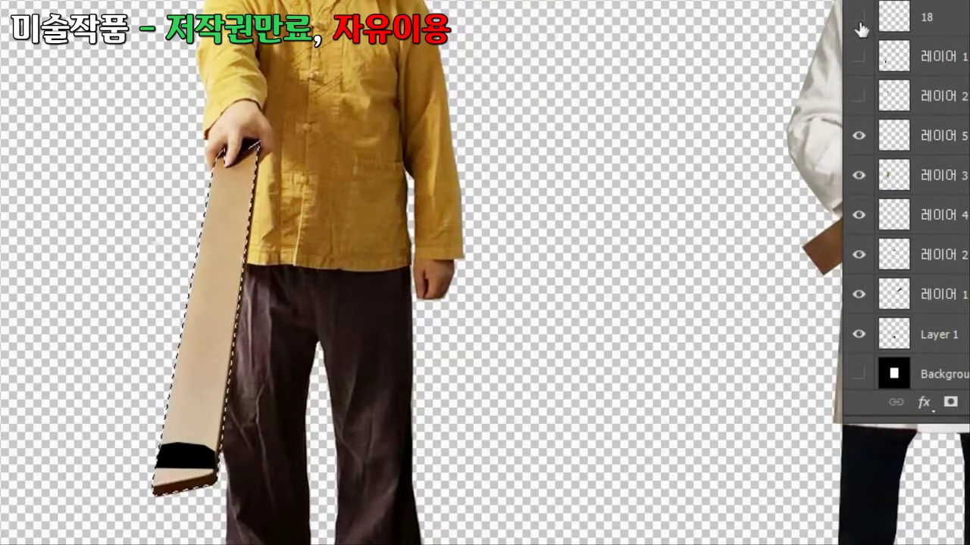
left_click(859, 18)
left_click(922, 23)
key("alt+BackSpace")
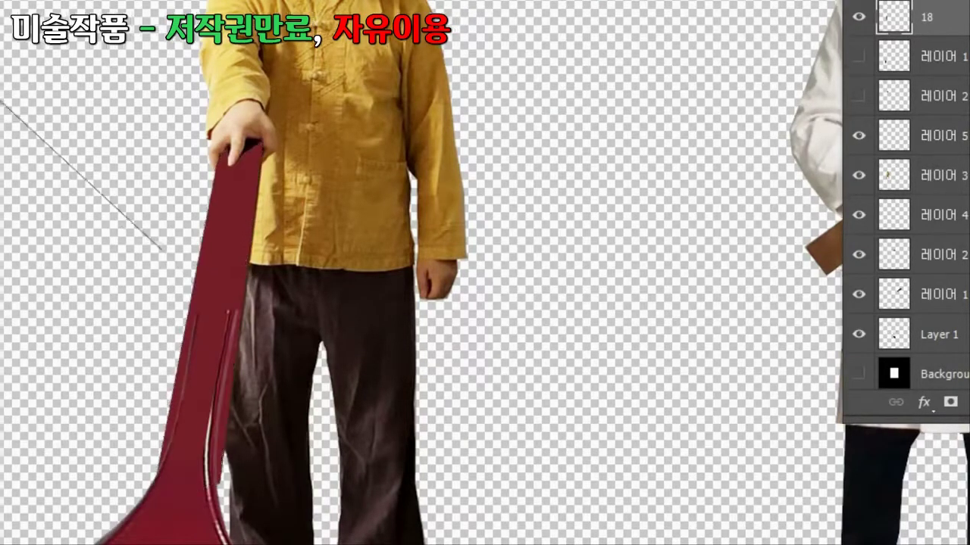
- Select the upper part of the paintbrush's own handle where it overlaps the red staff, delete it and deselect
double_click(180, 219)
left_click(483, 101)
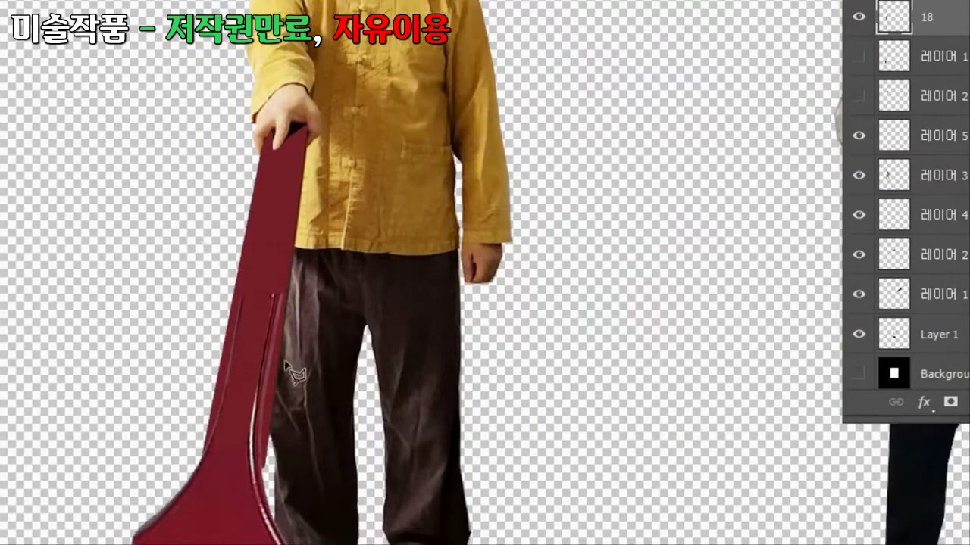
scroll(286, 367, "down", 10)
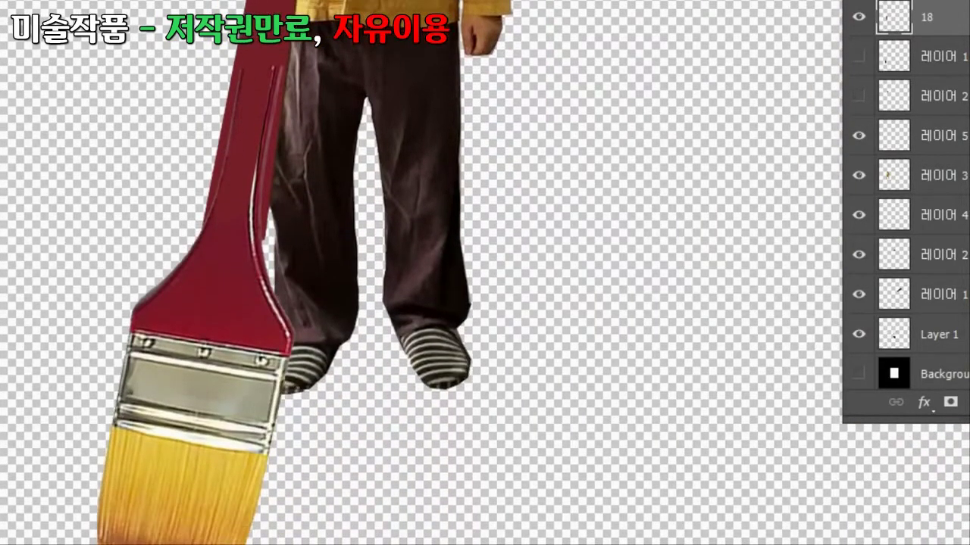
mouse_move(187, 181)
left_mouse_down()
mouse_move(386, 124)
mouse_move(420, 46)
mouse_move(186, 180)
left_mouse_up()
key("Delete")
key("ctrl+d")
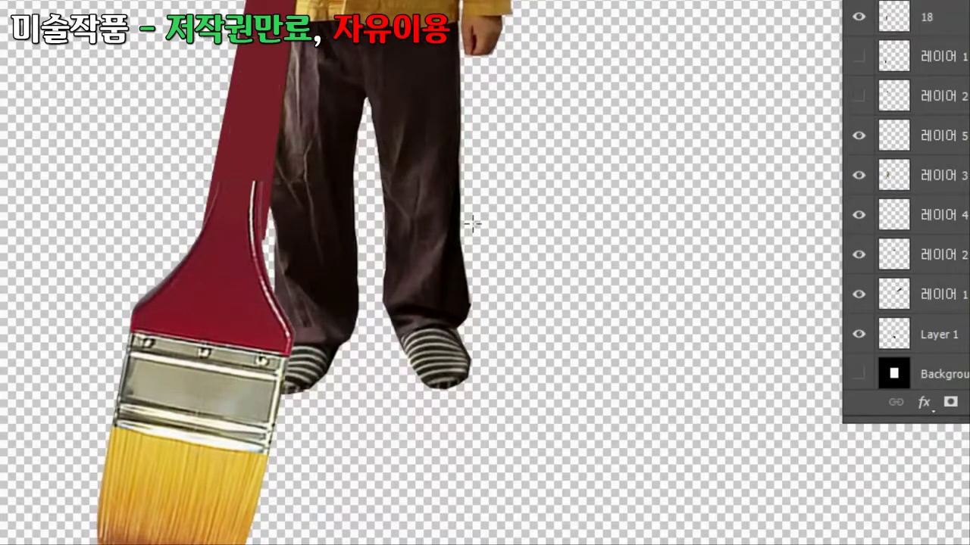
- Shift the remaining paintbrush slightly upward with Free Transform and apply the transformation
key("ctrl+t")
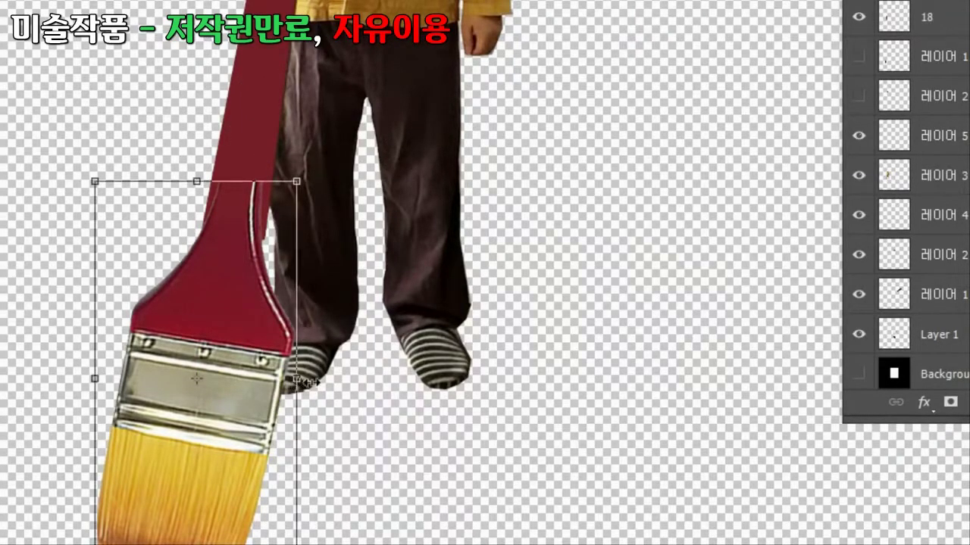
left_click_drag(297, 379, 334, 378)
key("ctrl+z")
left_click_drag(252, 307, 255, 289)
key("m")
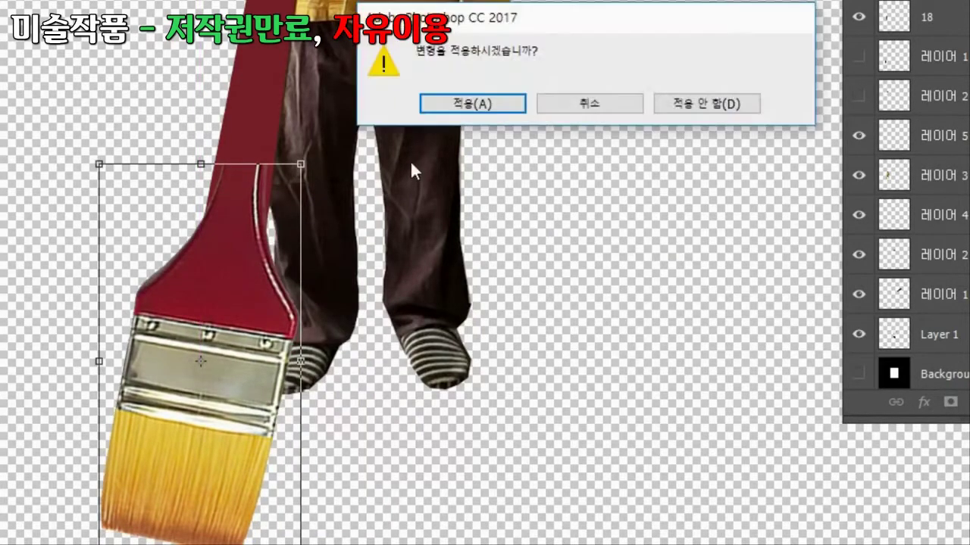
left_click(457, 104)
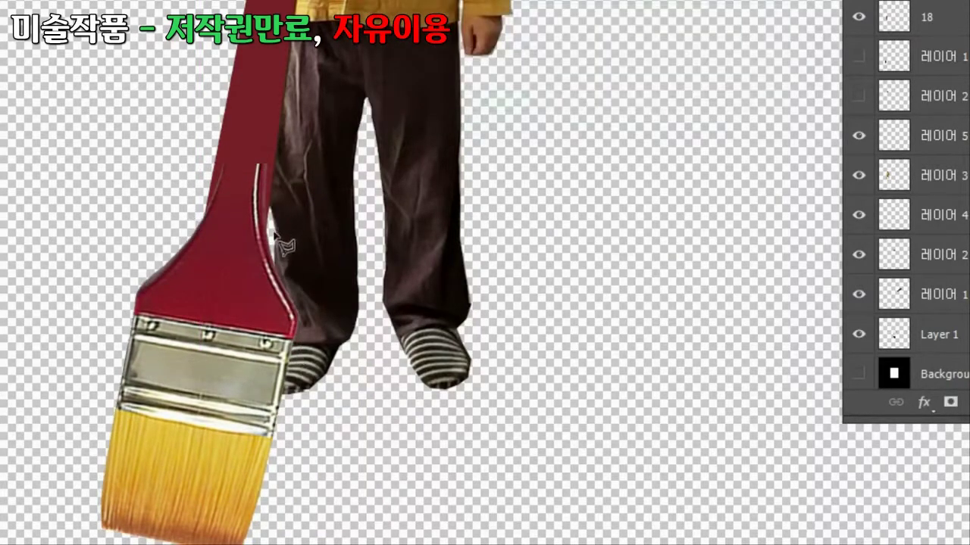
- Lasso the leftover narrow handle piece down to the brush's shoulders, delete it and deselect
left_click(269, 227)
left_click(186, 218)
left_click(198, 119)
double_click(315, 135)
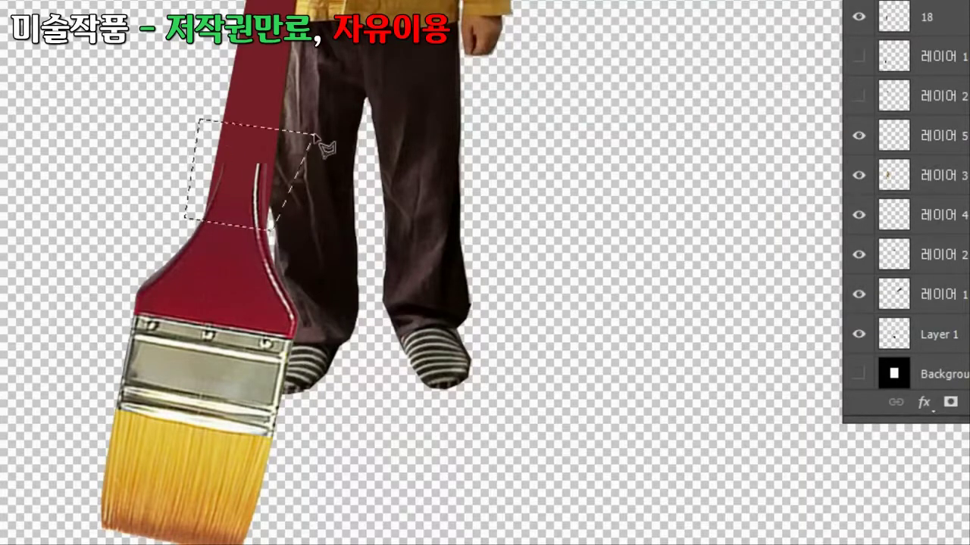
key("Delete")
key("ctrl+d")
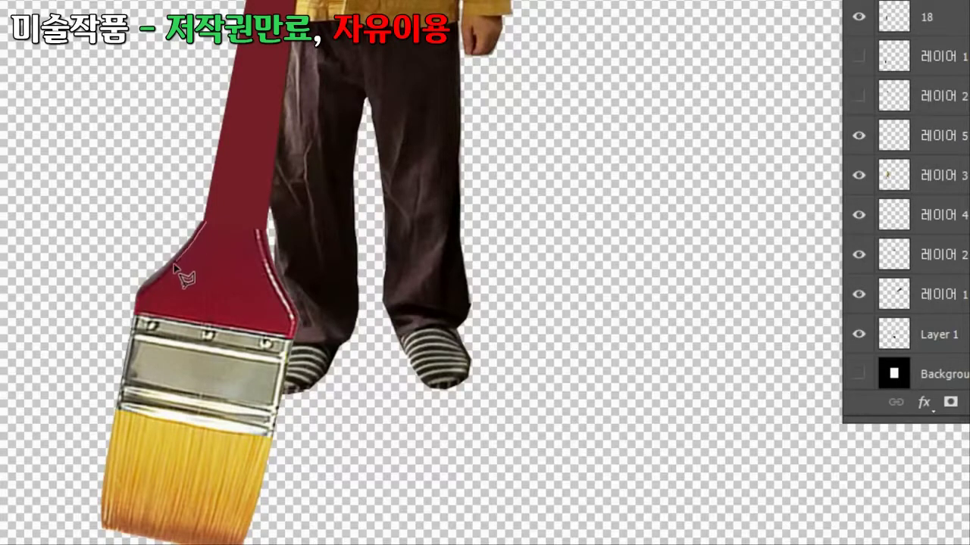
- Cut away the dark outer edge of the paintbrush's left shoulder with the Polygonal Lasso and deselect
left_click(95, 258)
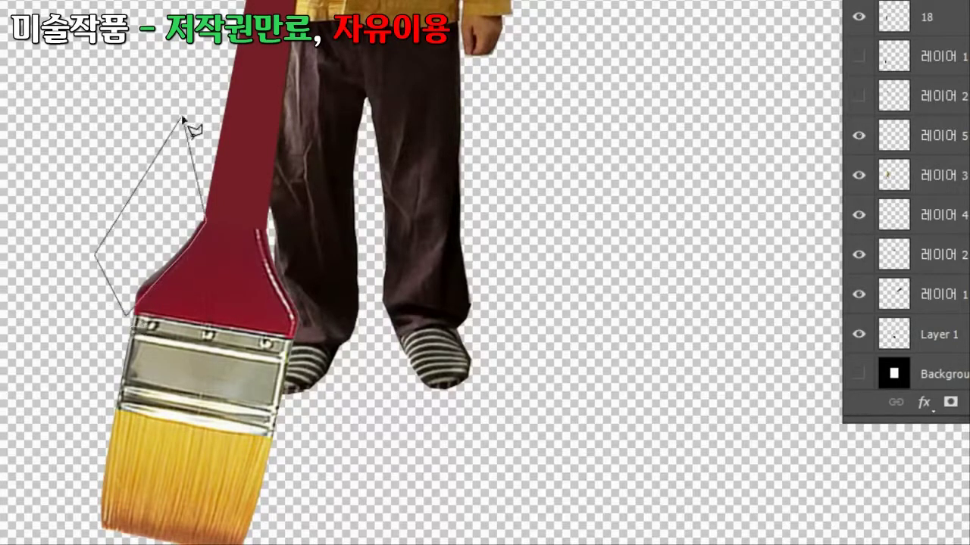
left_click(182, 120)
double_click(204, 220)
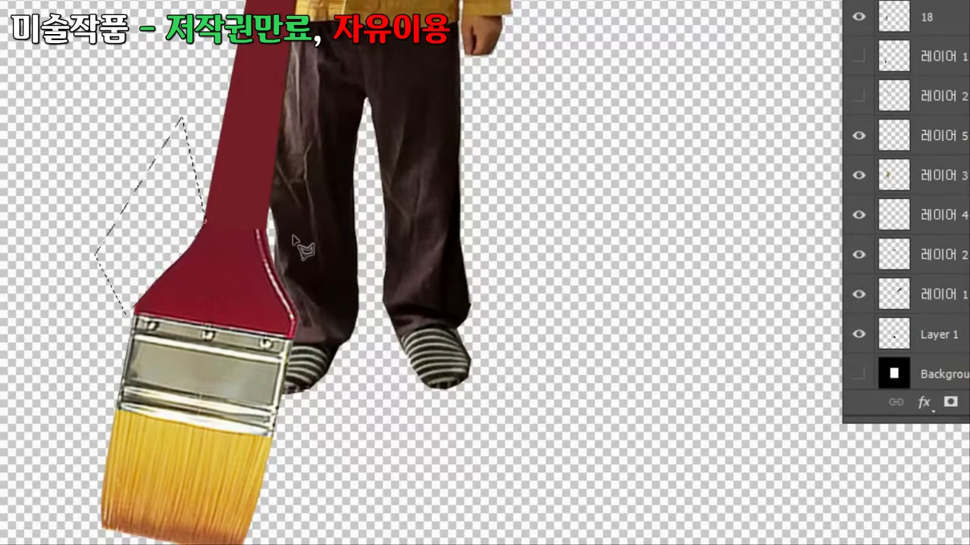
key("ctrl+d")
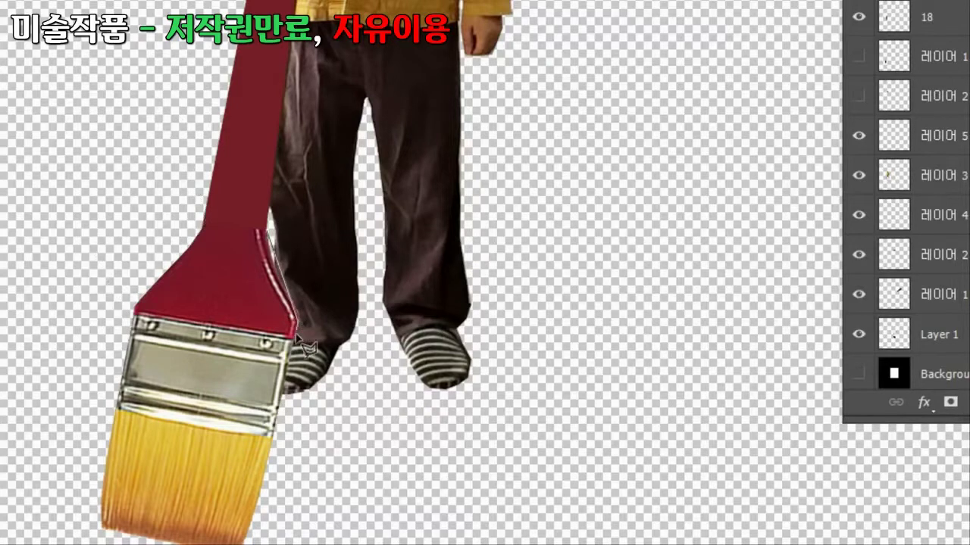
- Outline the paintbrush's red shoulder section above the metal band, fill it with the staff's flat dark red and deselect
left_click(296, 337)
left_click(135, 313)
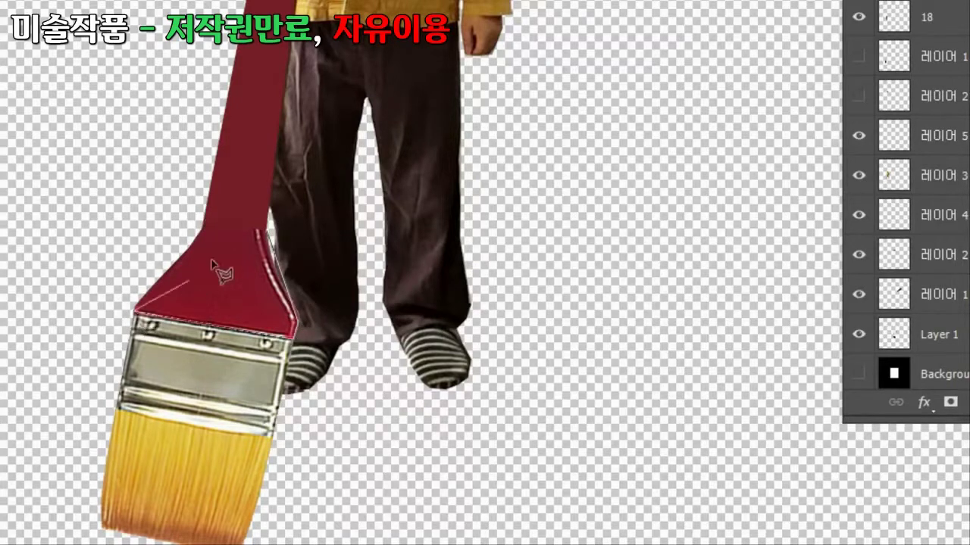
double_click(226, 220)
scroll(226, 219, "right", 2)
key("alt+BackSpace")
key("ctrl+d")
left_click(429, 99)
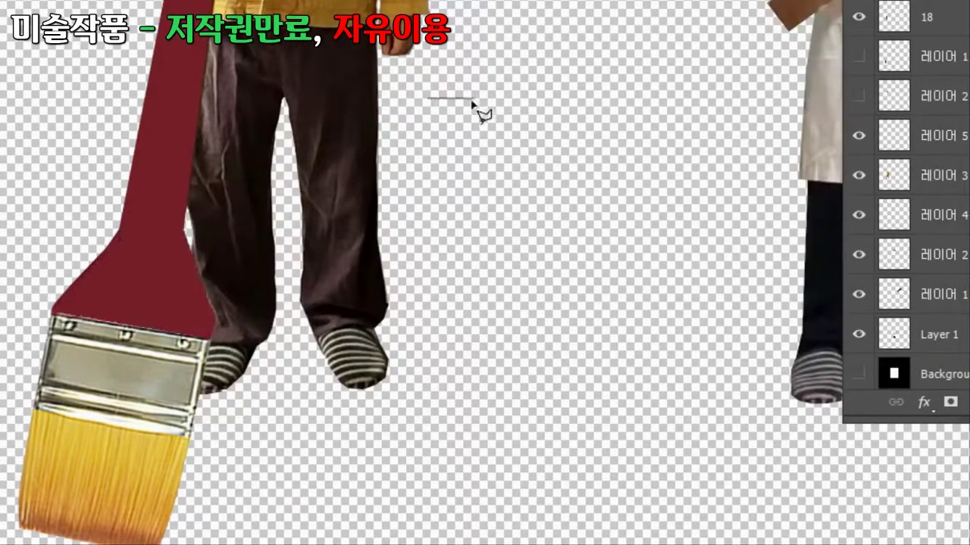
double_click(433, 178)
left_click(504, 105)
- Trim the right edge of the paintbrush's red shoulder into a smooth curve with the Polygonal Lasso and deselect
left_click(204, 305)
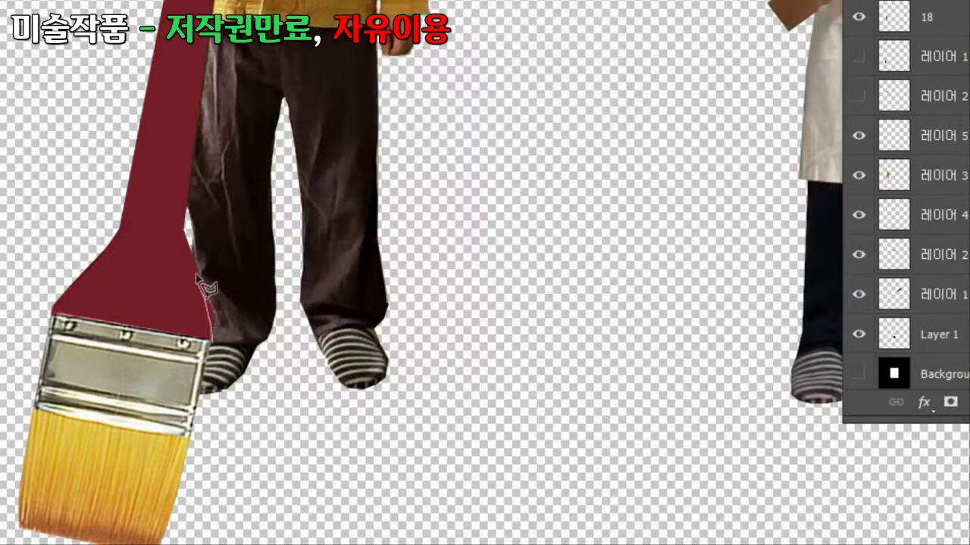
left_click(186, 223)
left_click(213, 218)
double_click(235, 390)
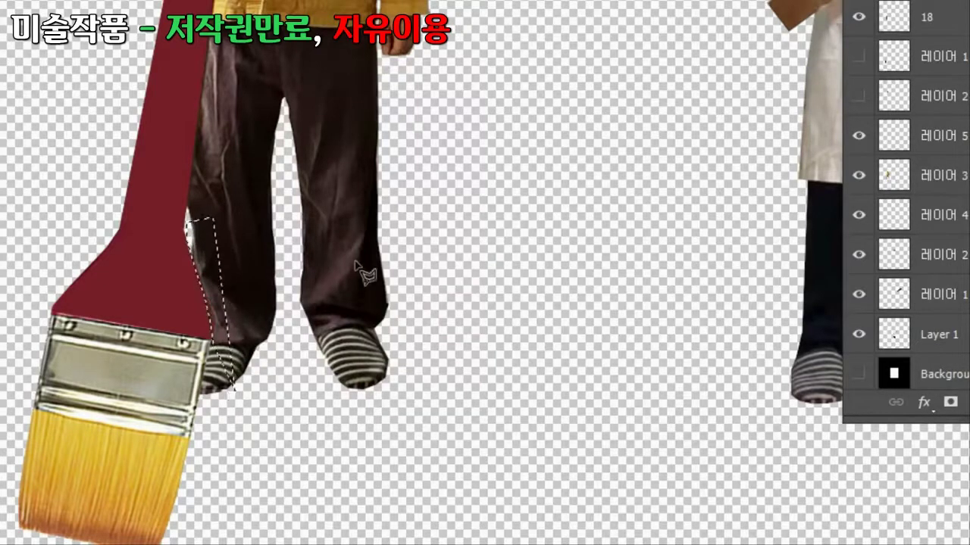
key("ctrl+d")
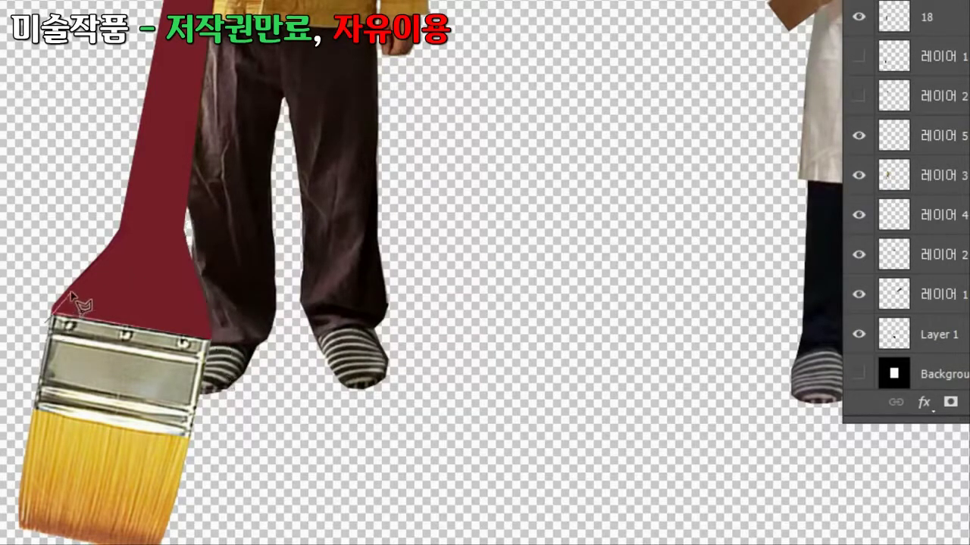
- Trim the left edge of the paintbrush's red shoulder into a matching curve
left_click(100, 251)
left_click(97, 224)
double_click(23, 308)
key("Escape")
- Outline the paintbrush's metal band with a peaked upper edge reaching into the red handle, fill it with ochre brown and deselect
left_click(93, 318)
left_click(115, 313)
left_click(139, 293)
mouse_move(159, 322)
left_mouse_down()
mouse_move(212, 342)
mouse_move(191, 437)
mouse_move(156, 439)
left_mouse_up()
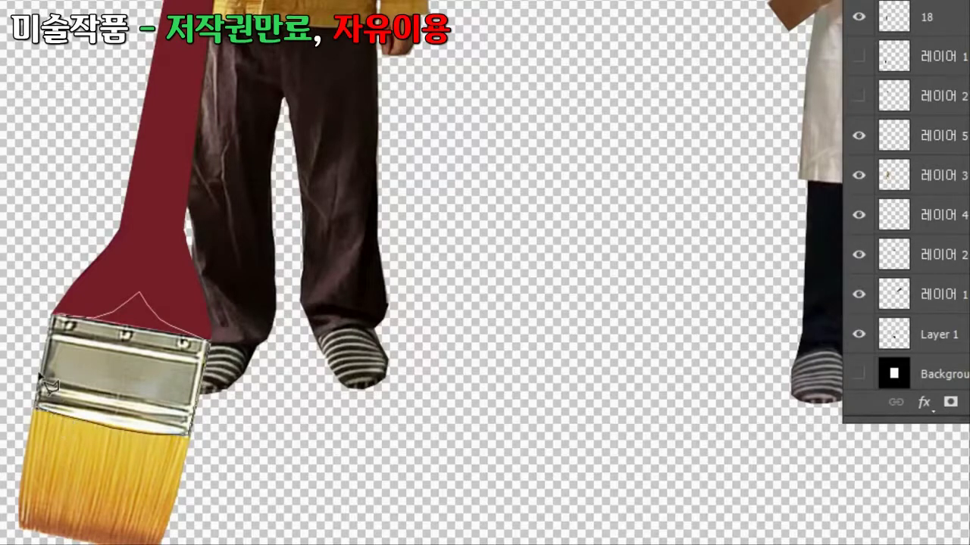
left_click_drag(61, 326, 56, 321)
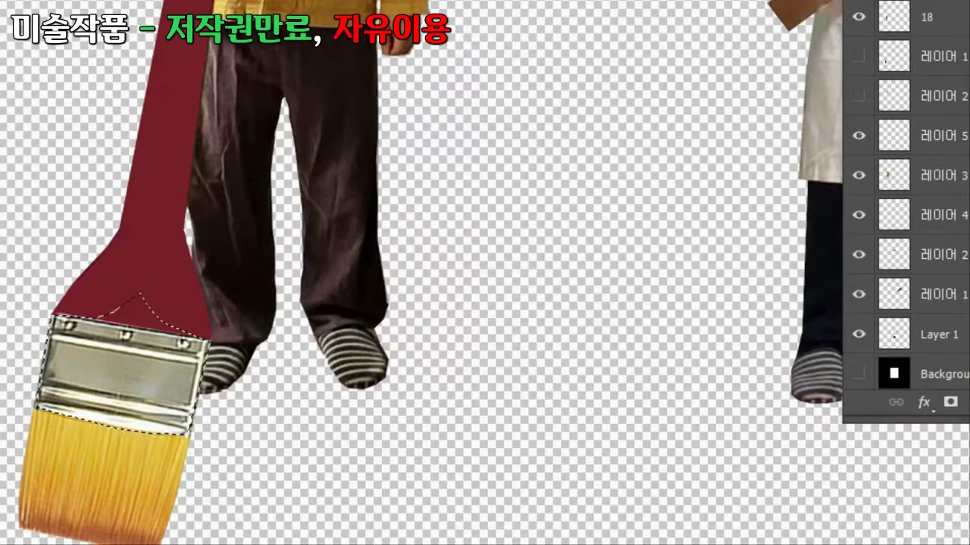
key("ctrl+BackSpace")
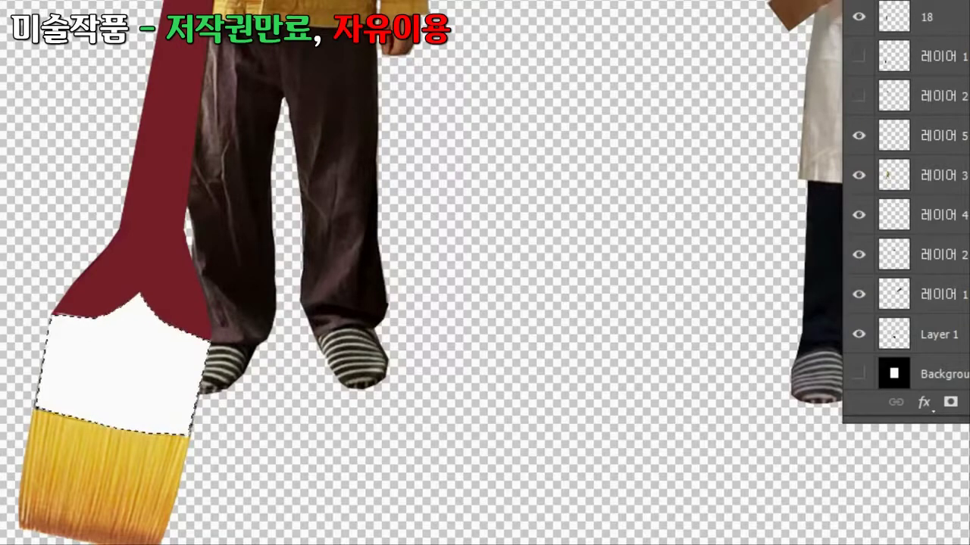
key("ctrl+z")
key("alt+BackSpace")
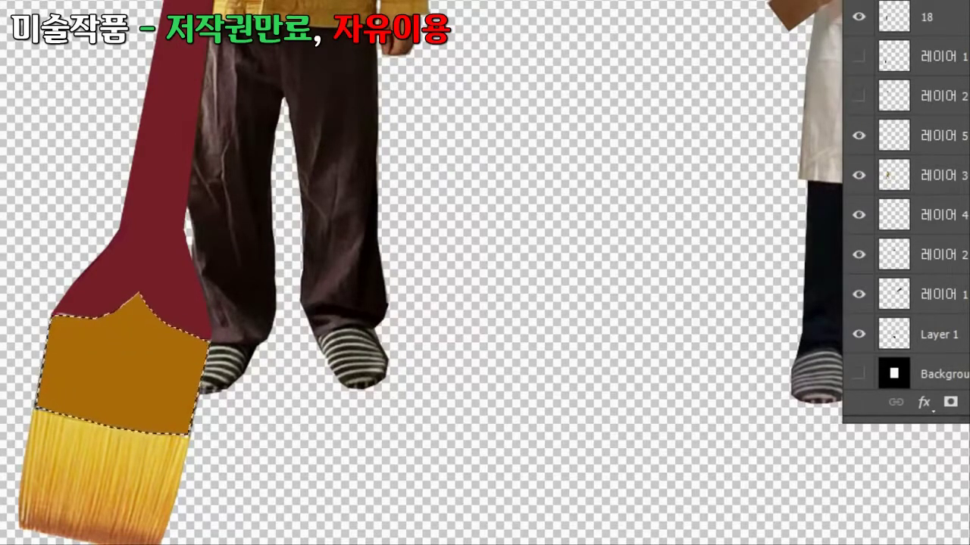
key("ctrl+d")
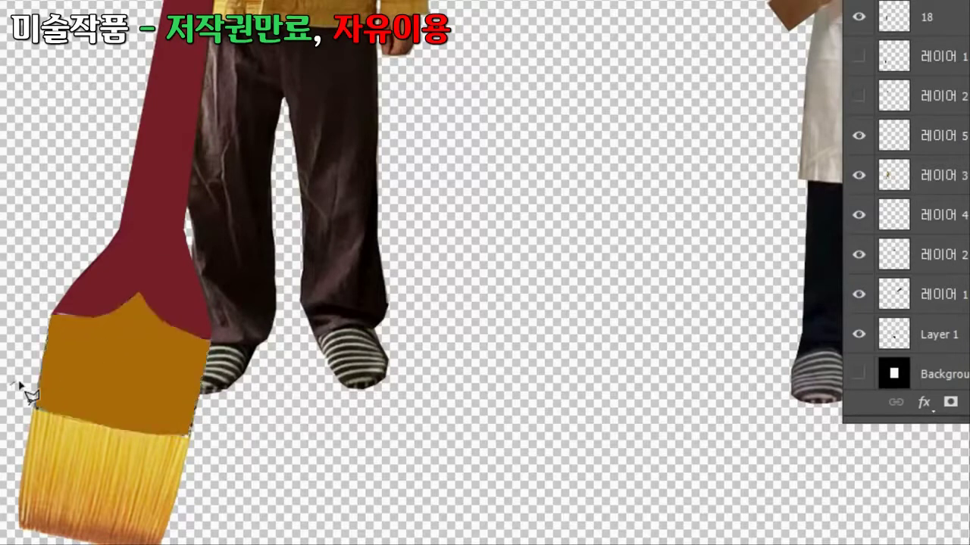
- Lasso the yellow bristles with a strip of the brown band, cut them out and paste them onto a new layer
left_click(251, 419)
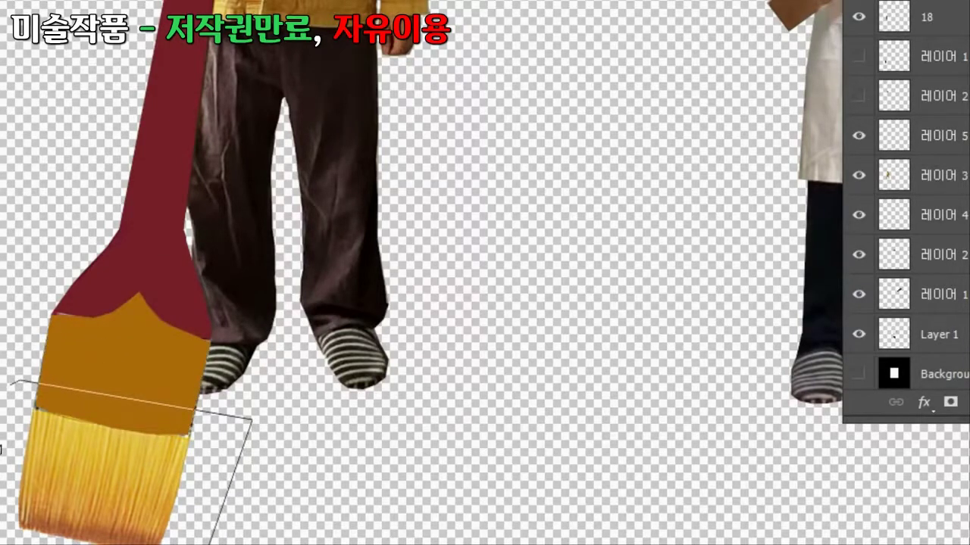
left_click(1, 441)
key("Delete")
key("ctrl+d")
key("ctrl+v")
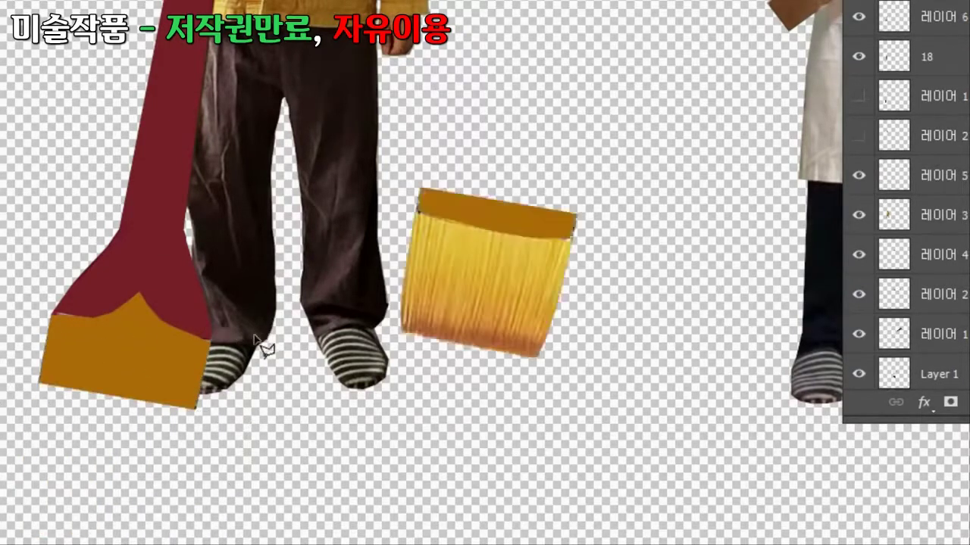
- Move the pasted bristles under the paintbrush's red shoulder so they line up with the metal band
key("ctrl+t")
mouse_move(493, 239)
left_mouse_down()
mouse_move(147, 385)
mouse_move(123, 377)
left_mouse_up()
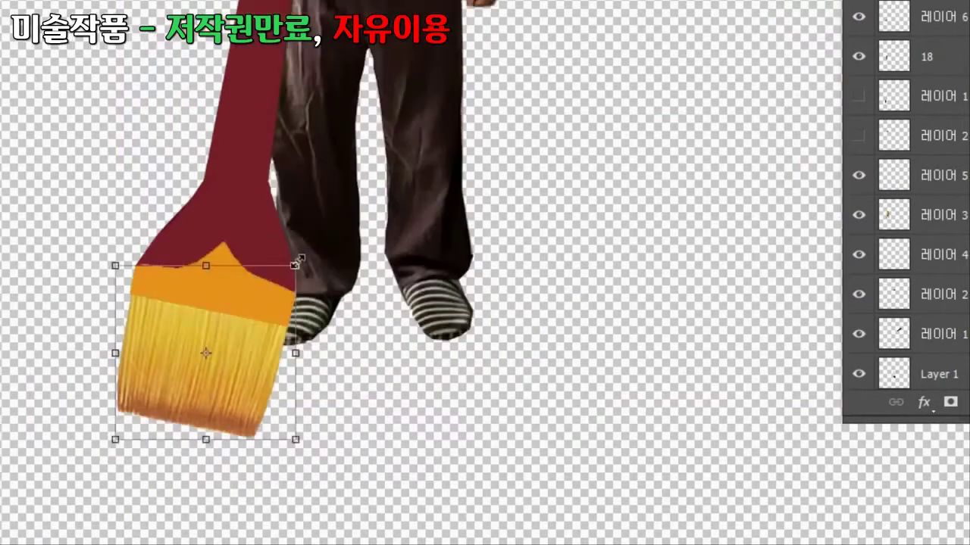
left_click_drag(295, 264, 279, 223)
left_click_drag(117, 205, 131, 200)
key("Escape")
- Nudge the bristles upward over the lower part of the metal band and slightly to the right
key("Up")
key("Up")
key("Up")
key("Up")
key("Up")
key("Up")
key("Up")
key("Up")
key("Up")
key("Up")
key("Up")
key("Up")
key("Up")
key("Up")
key("Up")
key("Up")
key("Up")
key("Up")
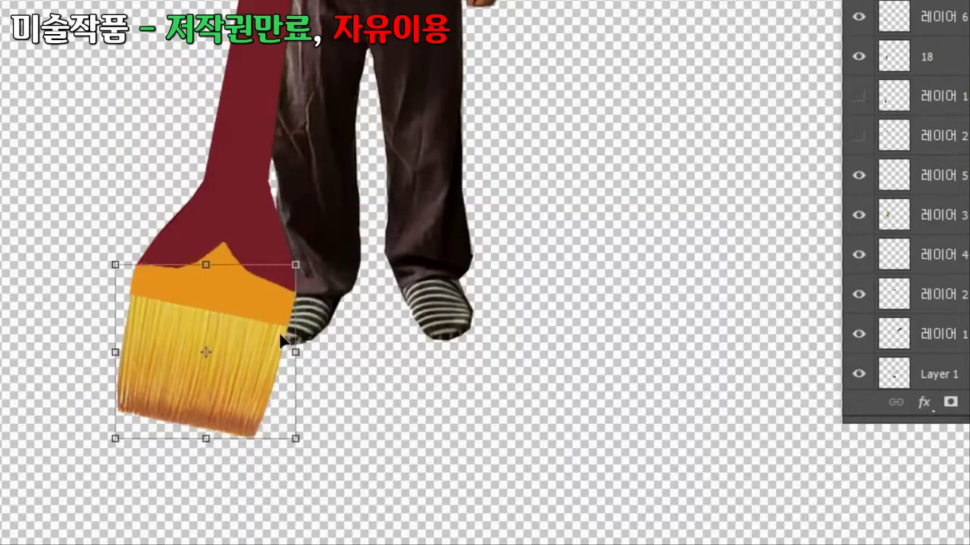
key("Up")
key("Up")
key("Up")
key("Up")
key("Up")
key("Up")
key("Up")
key("Up")
key("Up")
key("Up")
key("Up")
key("Up")
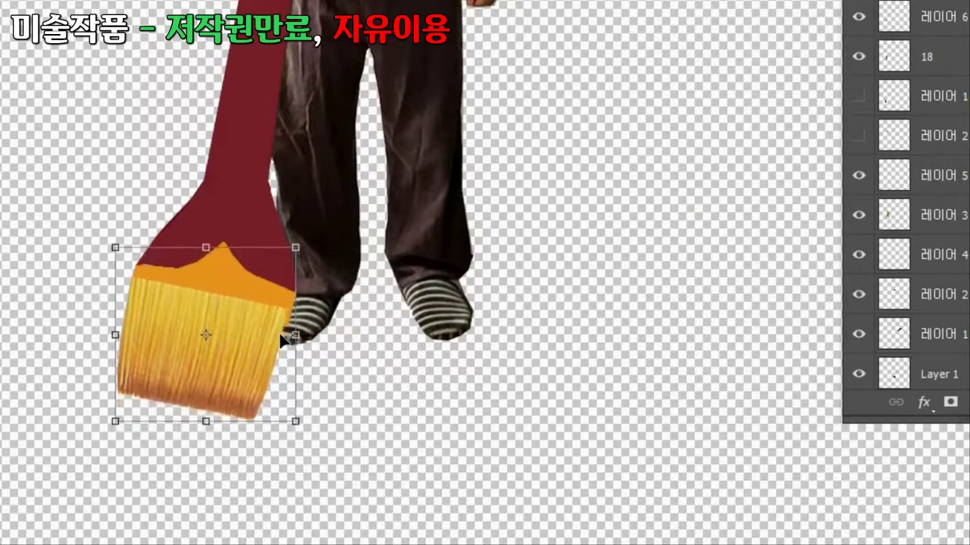
key("Right")
key("Right")
key("Right")
- Widen the bristles slightly and distort their upper corners so the top edge meets the ends of the red shoulder, and apply the transform
left_click_drag(298, 333, 302, 331)
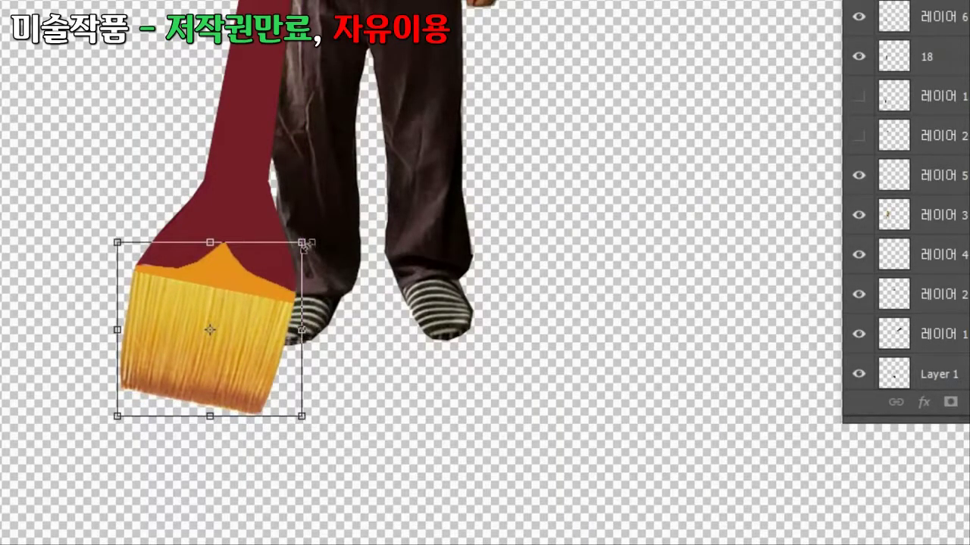
left_click_drag(306, 245, 309, 221)
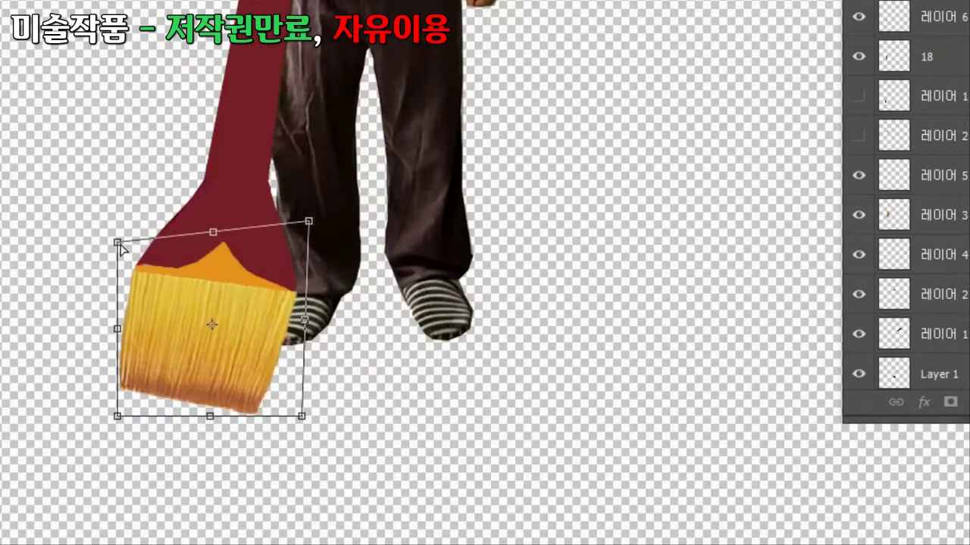
left_click_drag(119, 244, 119, 229)
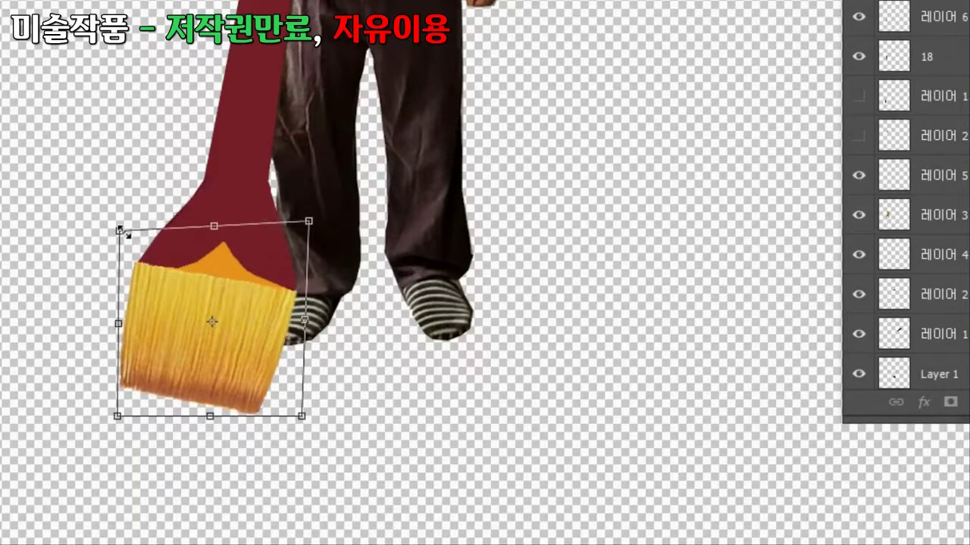
key("Return")
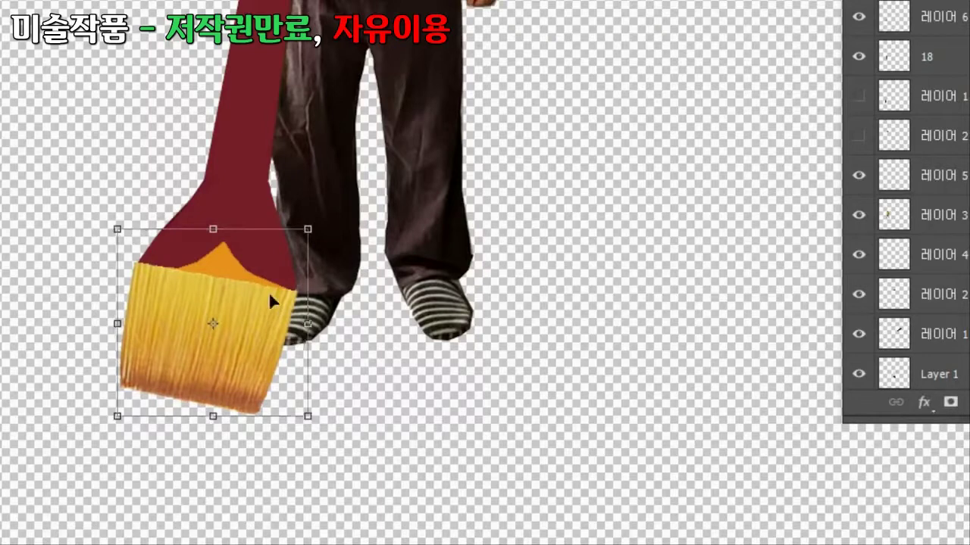
- Lasso a triangular piece of the bristles, copy it to a new layer and transform it to cover the peaked band area
key("l")
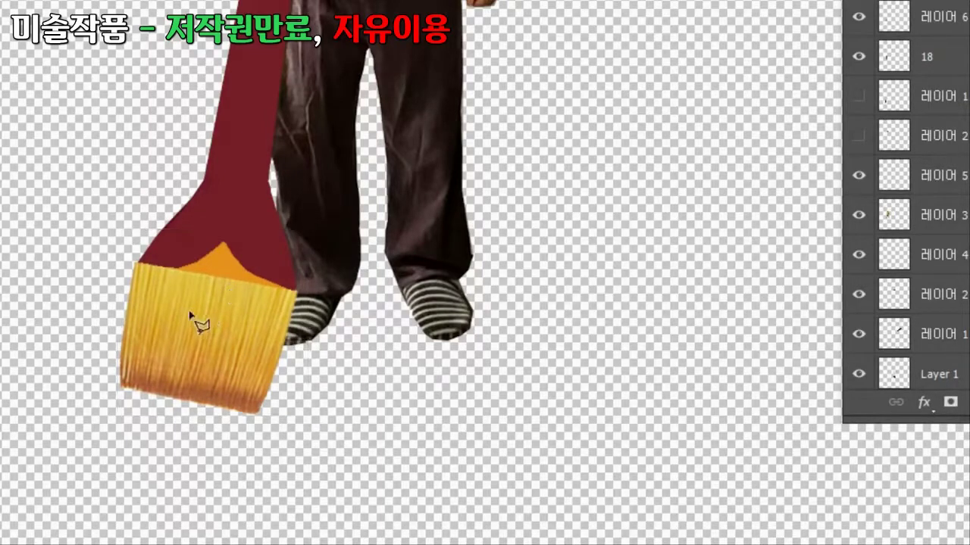
left_click(221, 289)
left_click(150, 325)
left_click(260, 343)
left_click(221, 289)
key("ctrl+j")
key("ctrl+t")
left_click_drag(223, 295, 295, 289)
left_click_drag(150, 299, 129, 278)
key("Return")
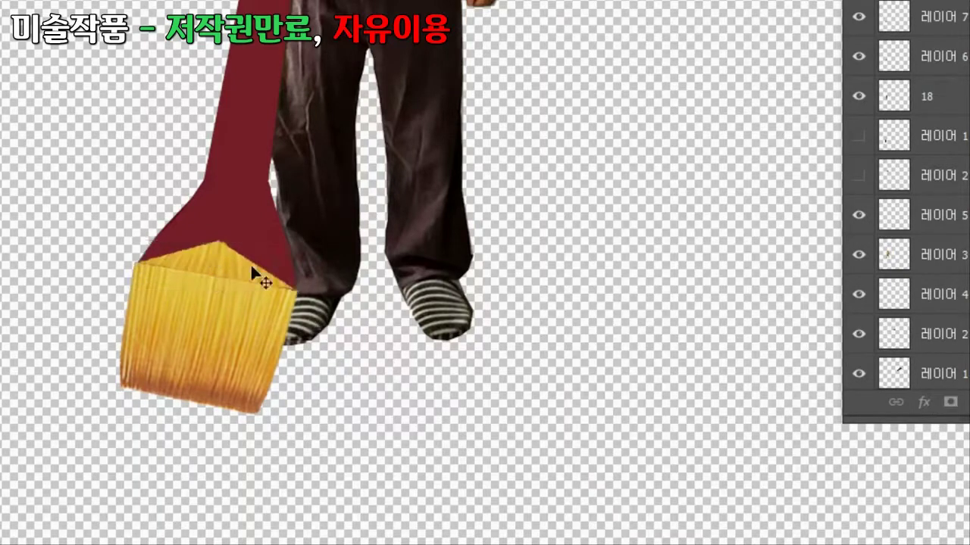
- Enlarge the triangular bristle patch slightly so it fills the peak below the red shoulder, and apply the transform
left_click(138, 263)
key("Escape")
key("v")
left_click(235, 249)
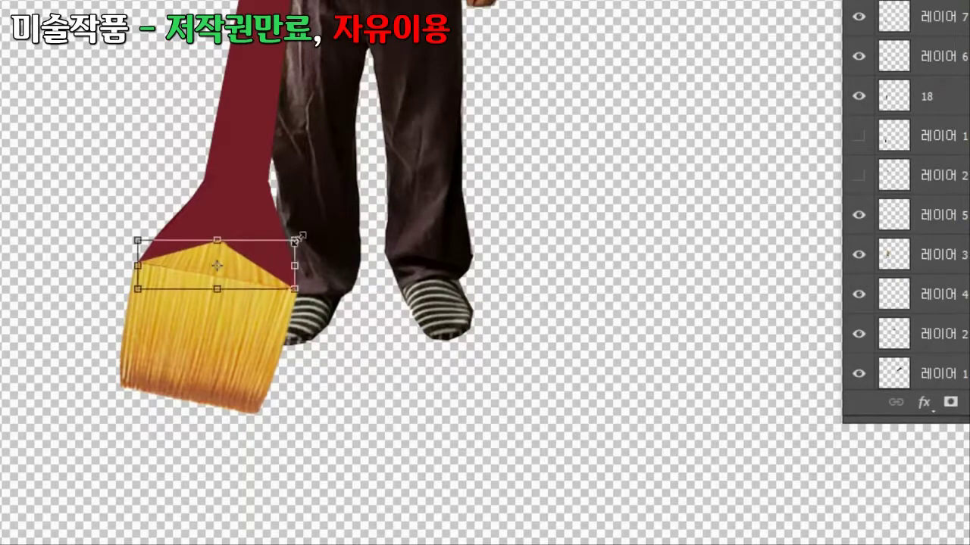
left_click_drag(295, 241, 303, 238)
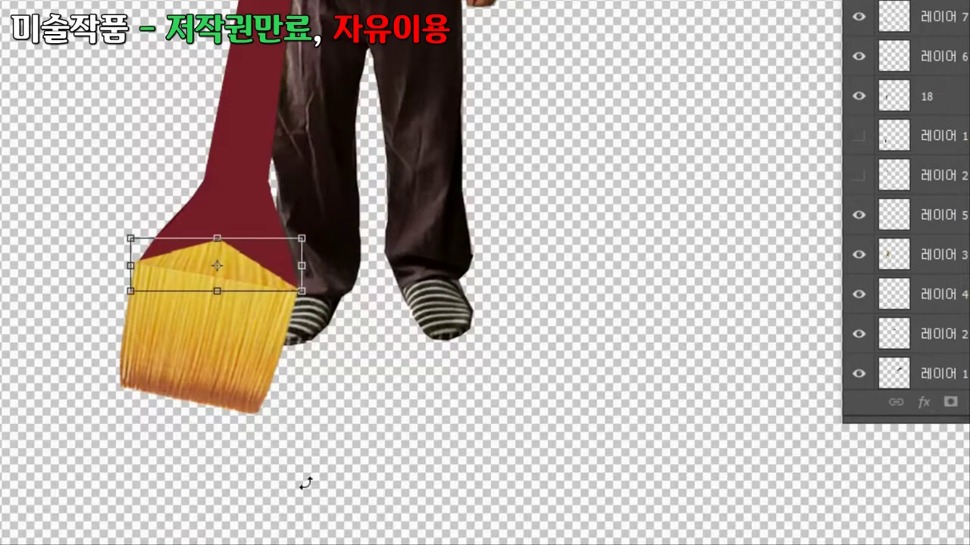
key("Return")
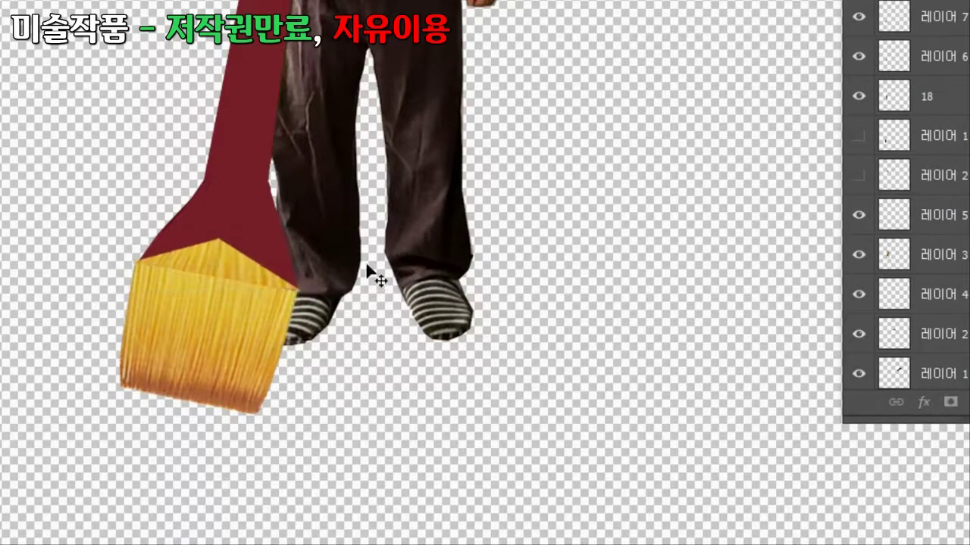
- Select the layer holding the paintbrush's red shoulder and metal band
left_click(204, 255)
key("ctrl")
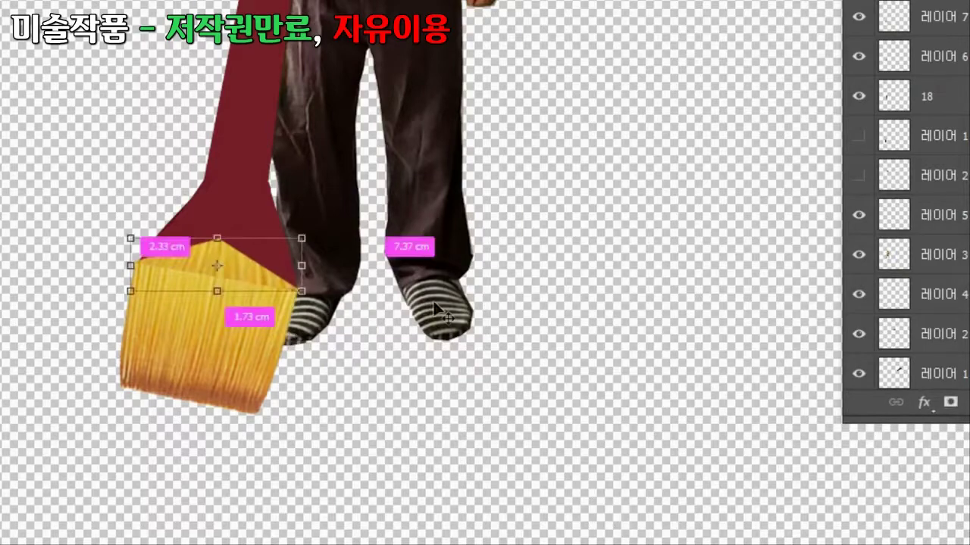
left_click(214, 187)
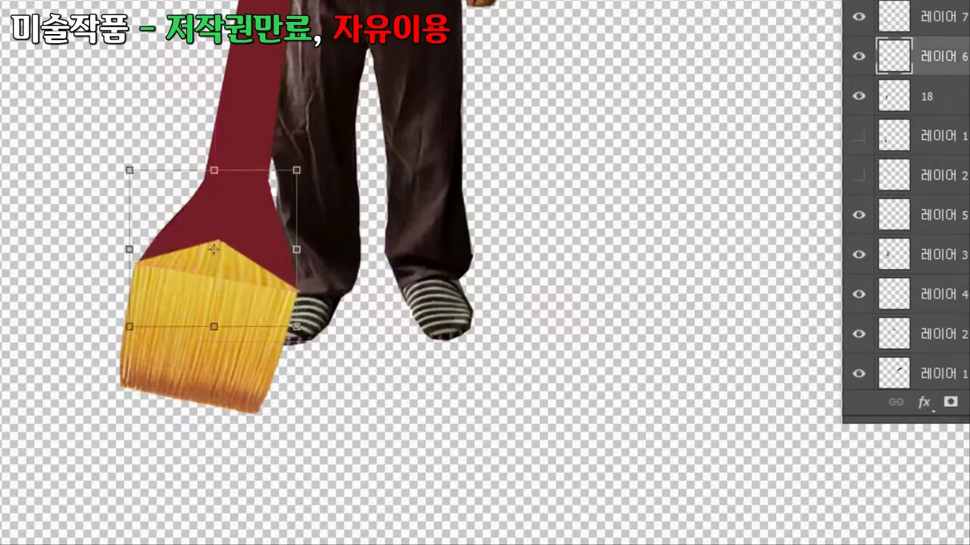
left_click(339, 278, "alt")
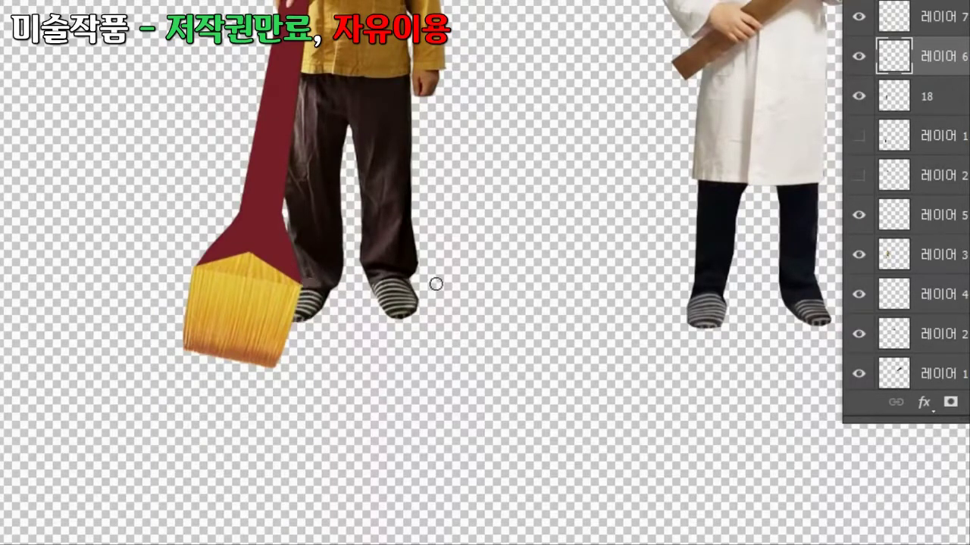
left_click(309, 281, "ctrl")
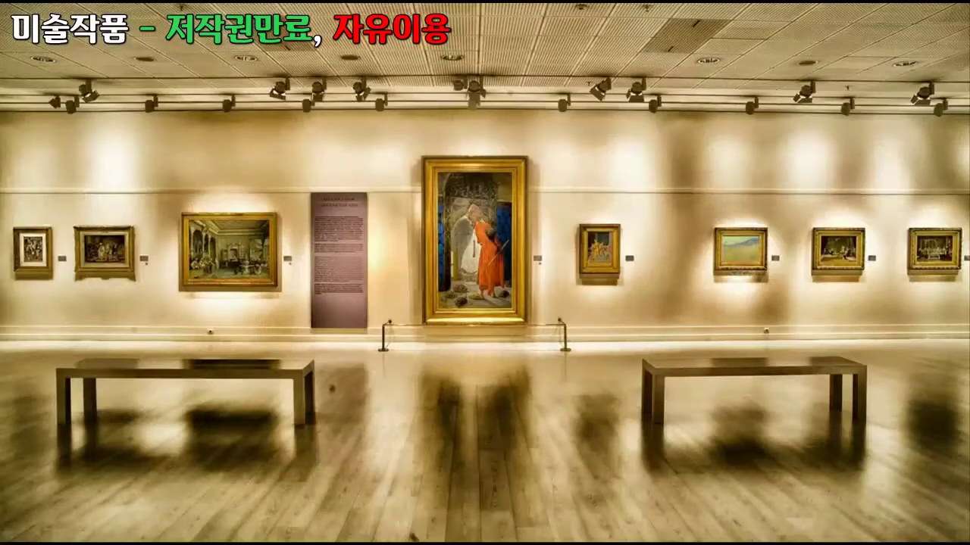